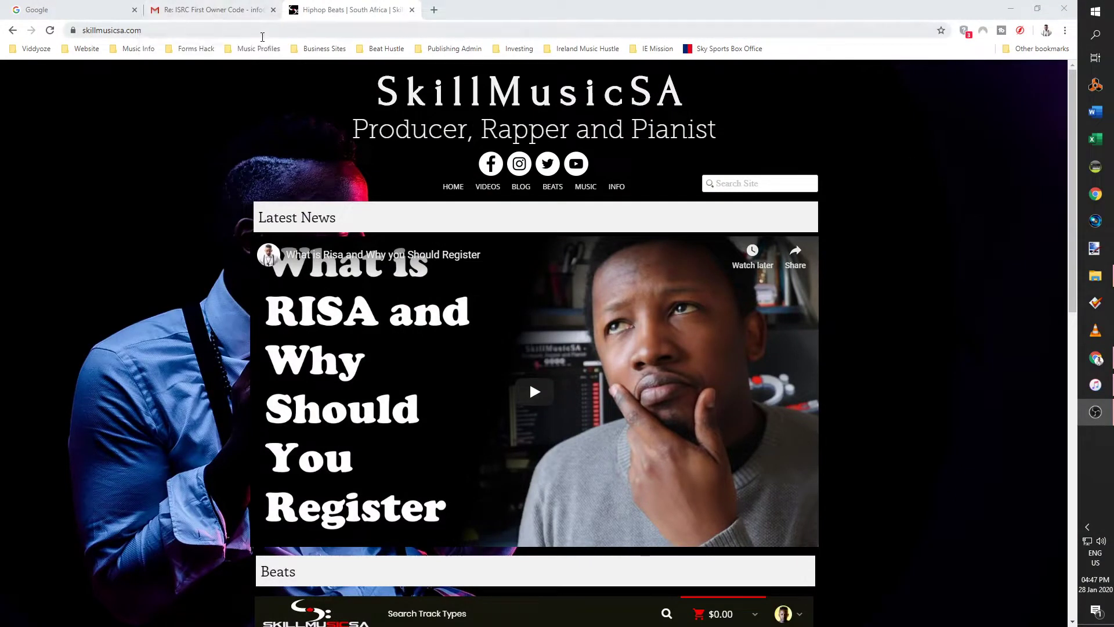
- Switch to the Gmail tab showing the RISA letter with codes ZA-ASV and ZA-BSV
{"action": "left_click", "coordinate": [212, 10]}
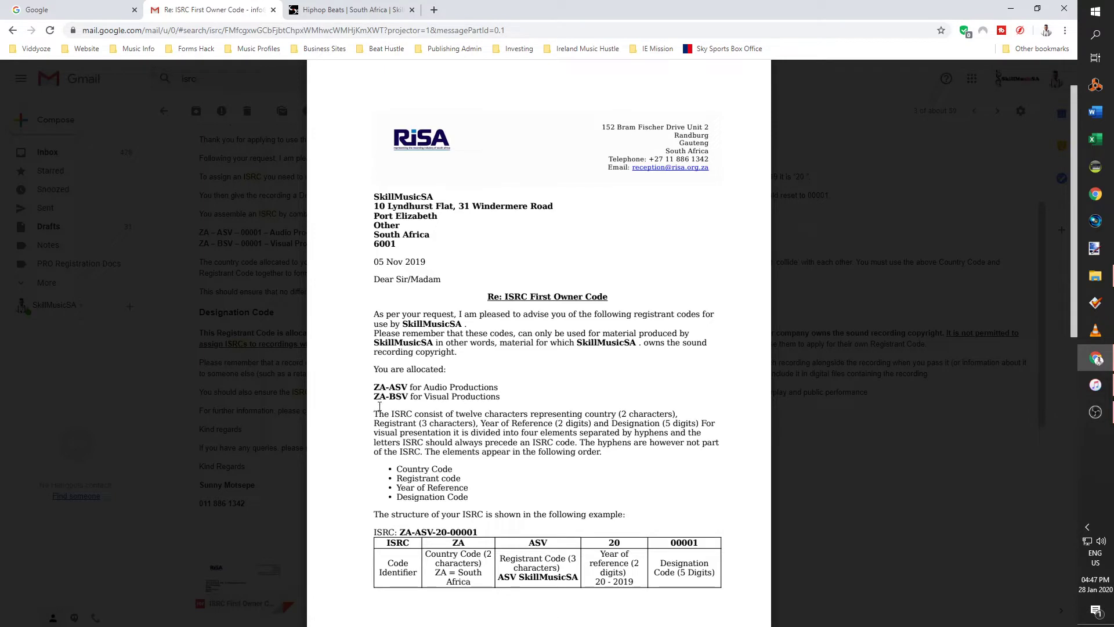
{"action": "triple_click", "coordinate": [469, 529]}
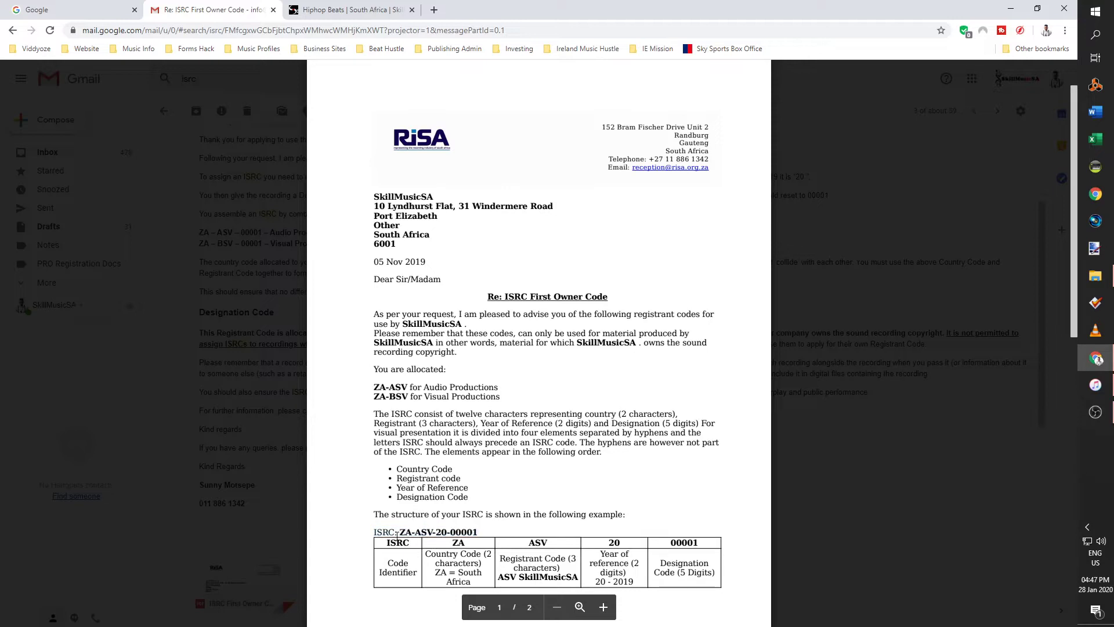
{"action": "double_click", "coordinate": [417, 532]}
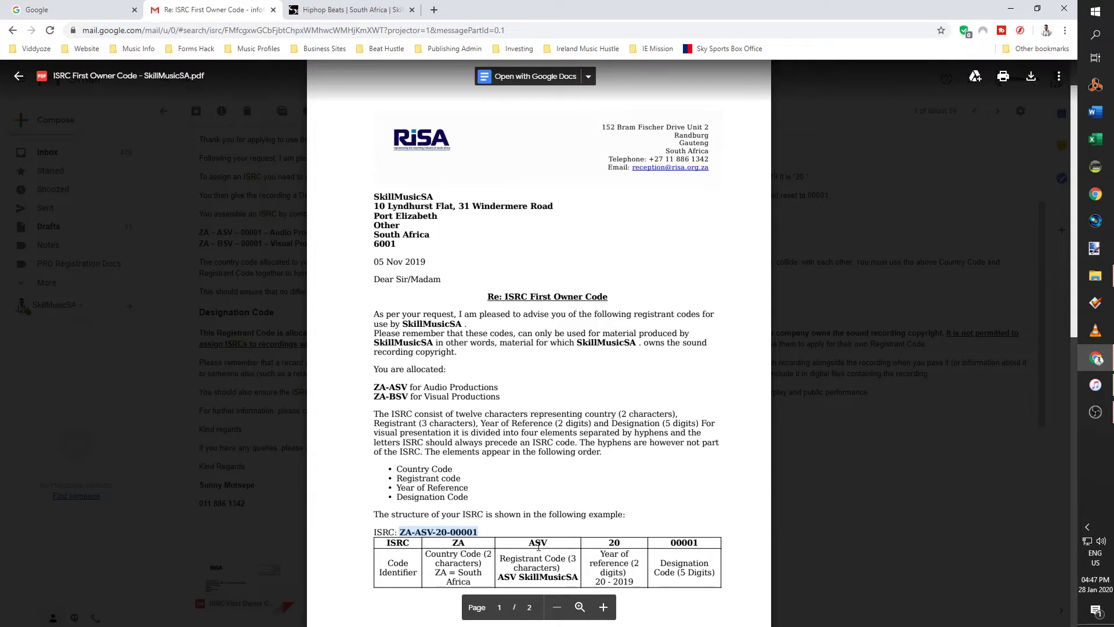
{"action": "left_click", "coordinate": [629, 550]}
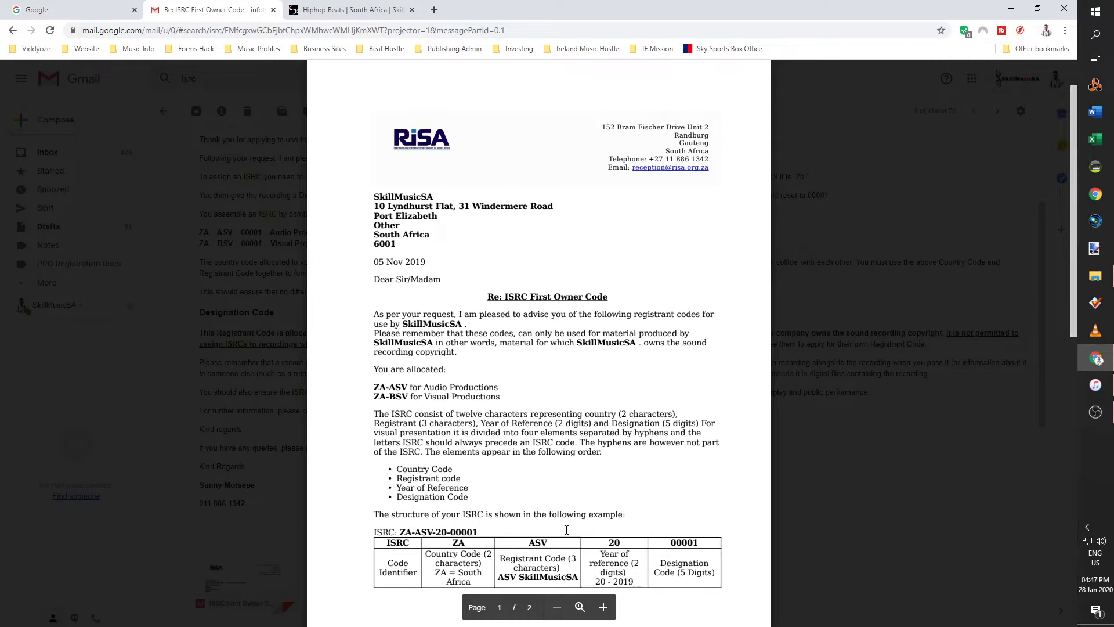
{"action": "double_click", "coordinate": [450, 530]}
{"action": "double_click", "coordinate": [435, 531]}
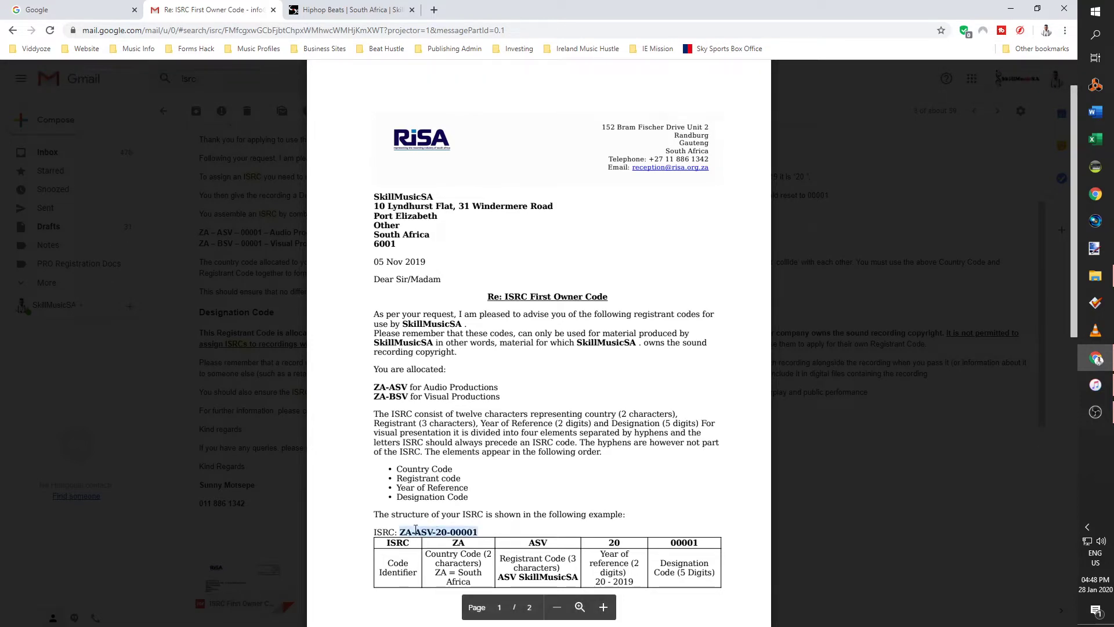
- Highlight the letter's example code ZA-ASV-20-00001, then move to the blank Excel workbook Book2
{"action": "double_click", "coordinate": [417, 529]}
{"action": "left_click", "coordinate": [435, 532]}
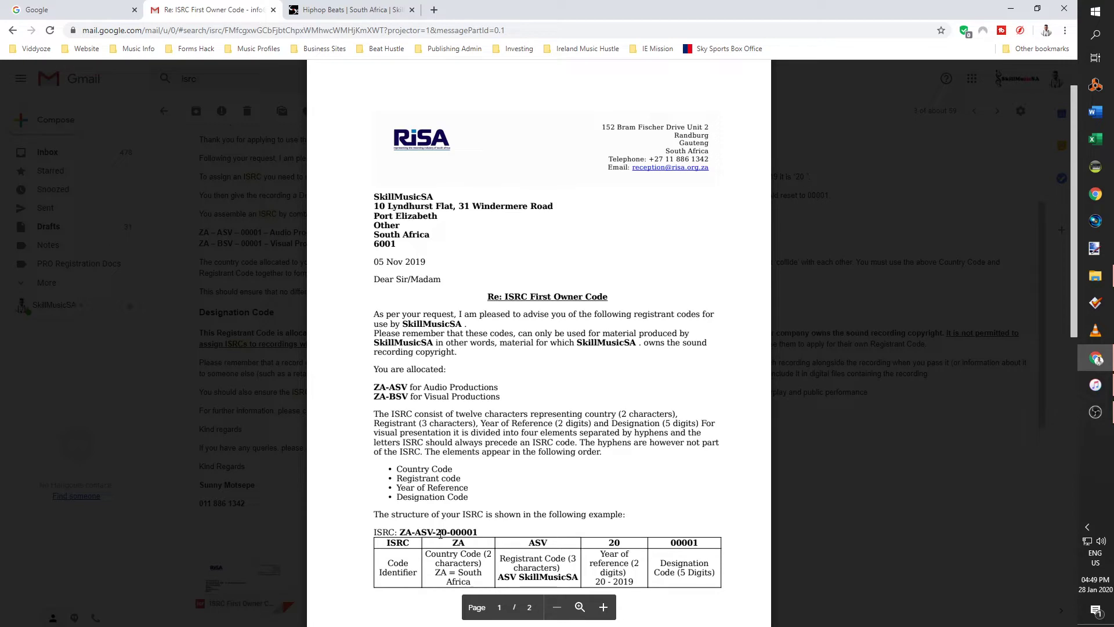
{"action": "double_click", "coordinate": [441, 533]}
{"action": "left_click", "coordinate": [499, 534]}
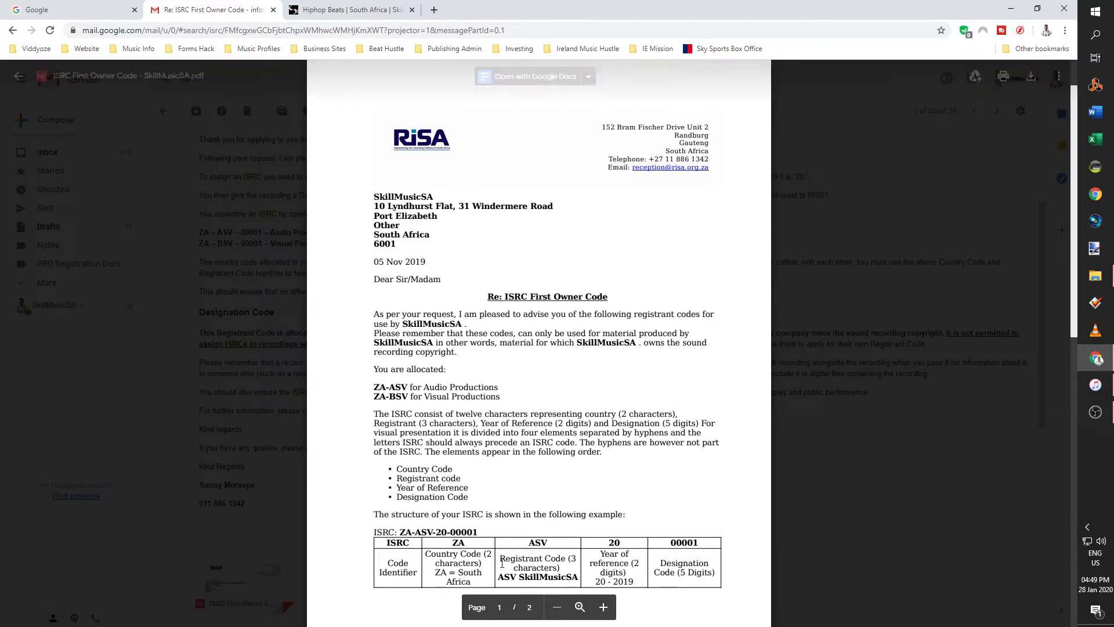
{"action": "double_click", "coordinate": [453, 532]}
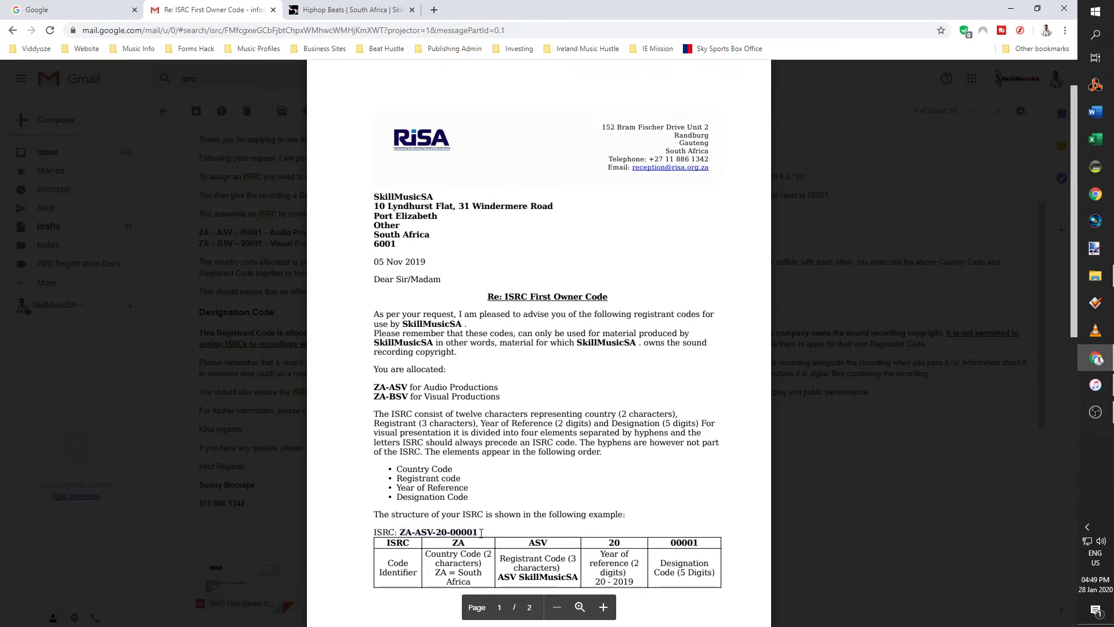
{"action": "left_click", "coordinate": [1095, 139]}
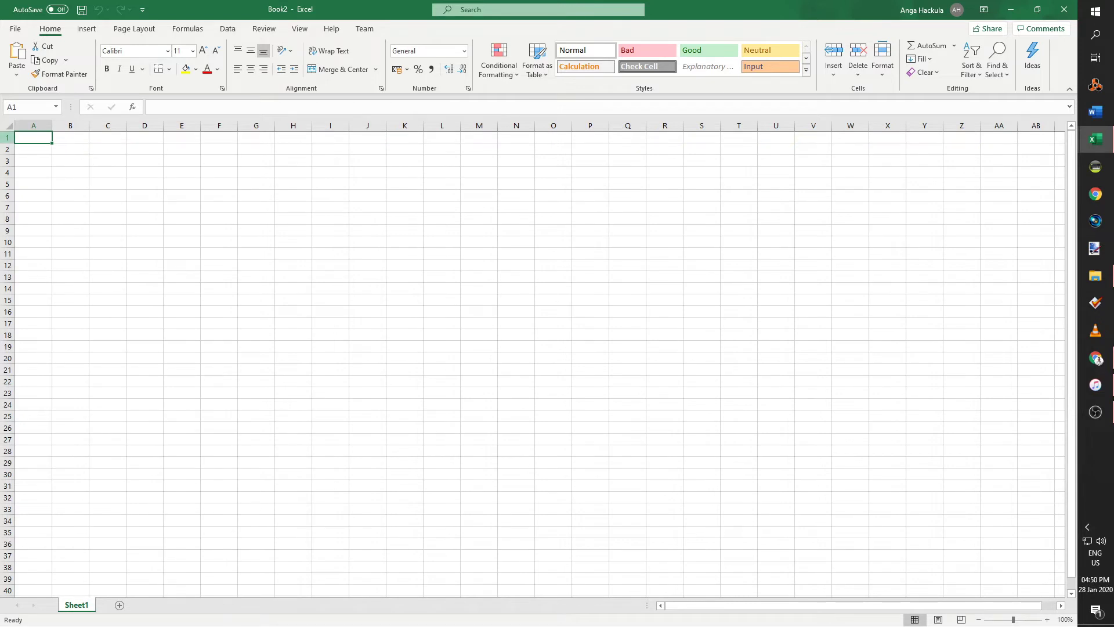
- Enter headers 'Track Name' in A1 and 'ISRC #' in B1, widening column A to fit
{"action": "type", "text": "Track N"}
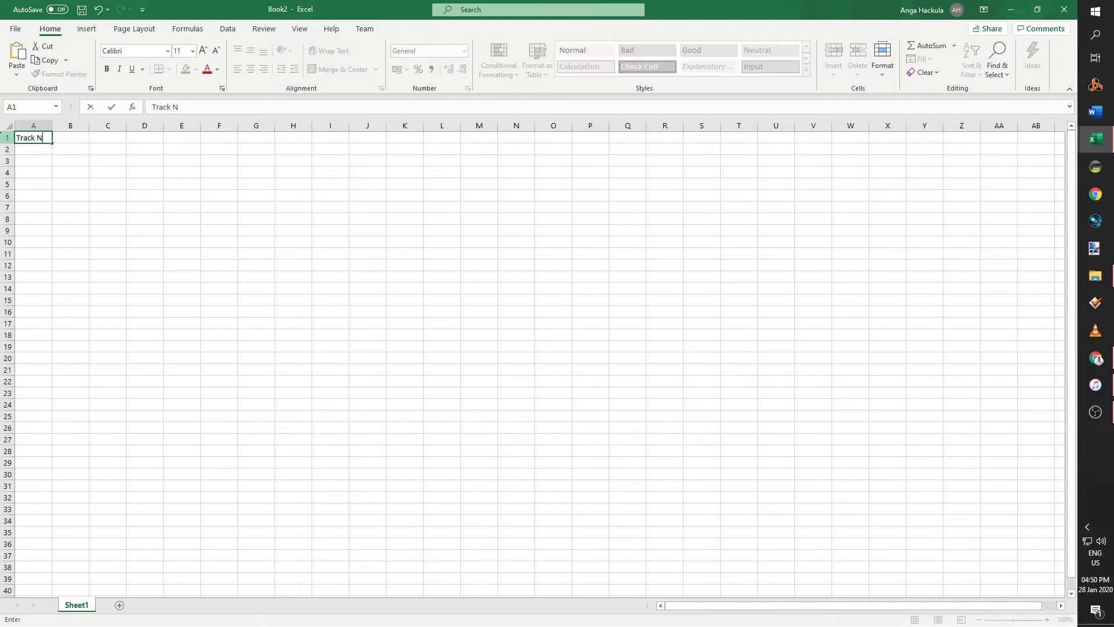
{"action": "type", "text": "ame"}
{"action": "key", "text": "Return"}
{"action": "left_click", "coordinate": [70, 184]}
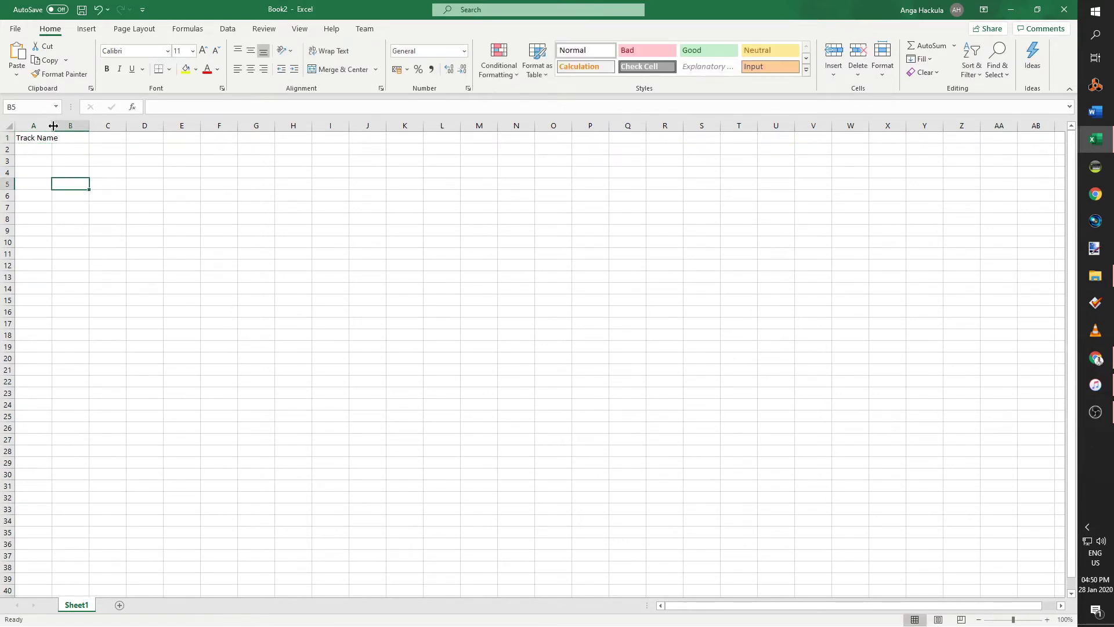
{"action": "double_click", "coordinate": [52, 126]}
{"action": "left_click", "coordinate": [43, 137]}
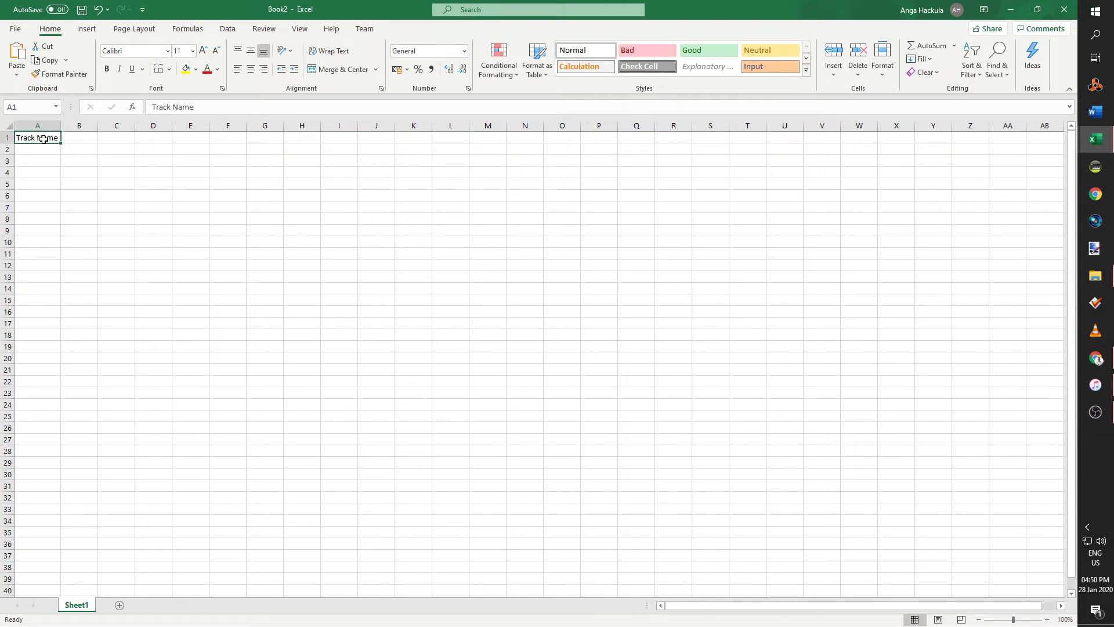
{"action": "left_click", "coordinate": [86, 136]}
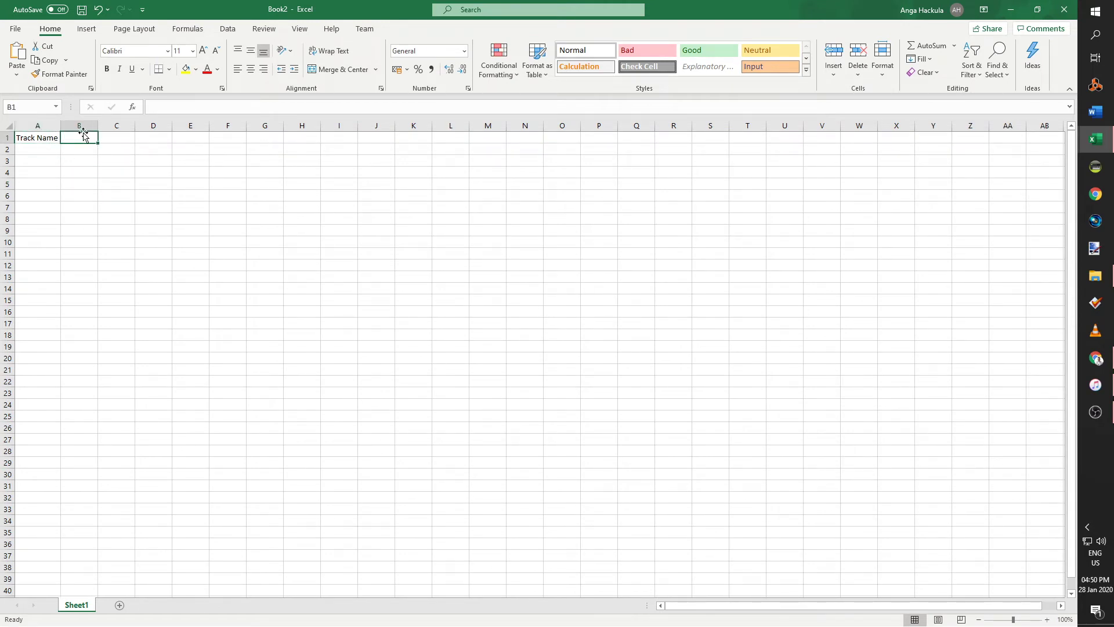
{"action": "type", "text": "ISRC "}
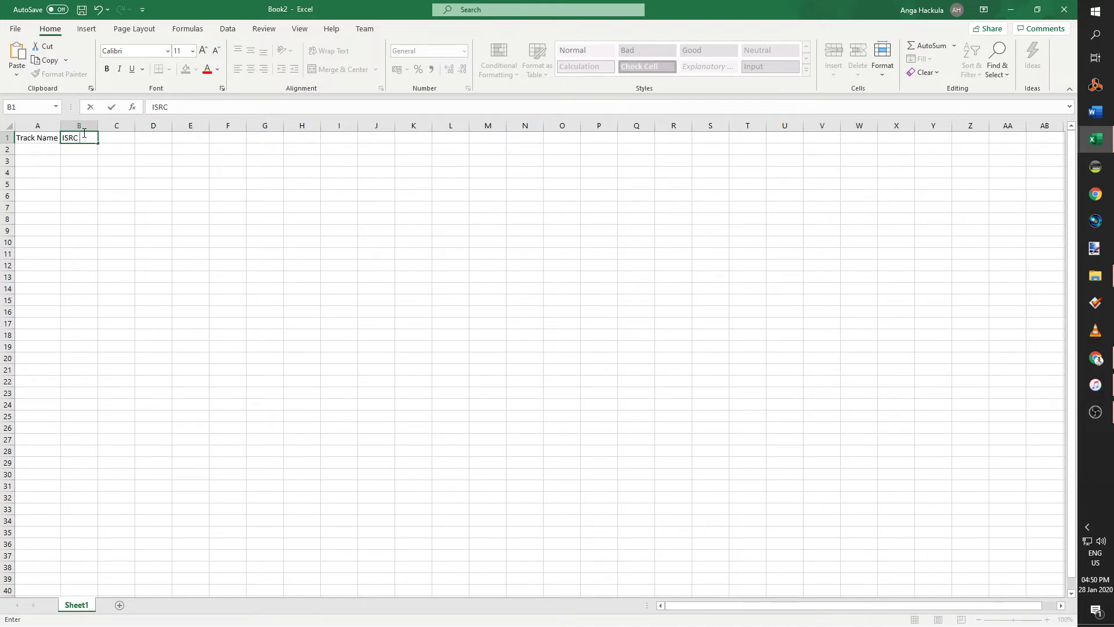
{"action": "type", "text": "#"}
{"action": "key", "text": "Return"}
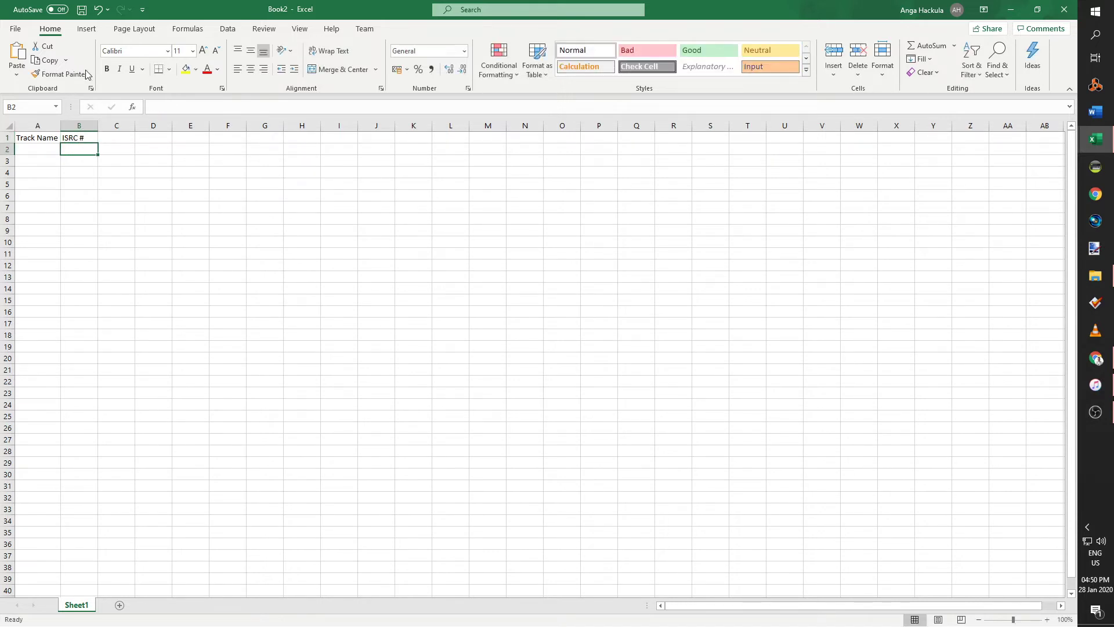
{"action": "left_click", "coordinate": [241, 181]}
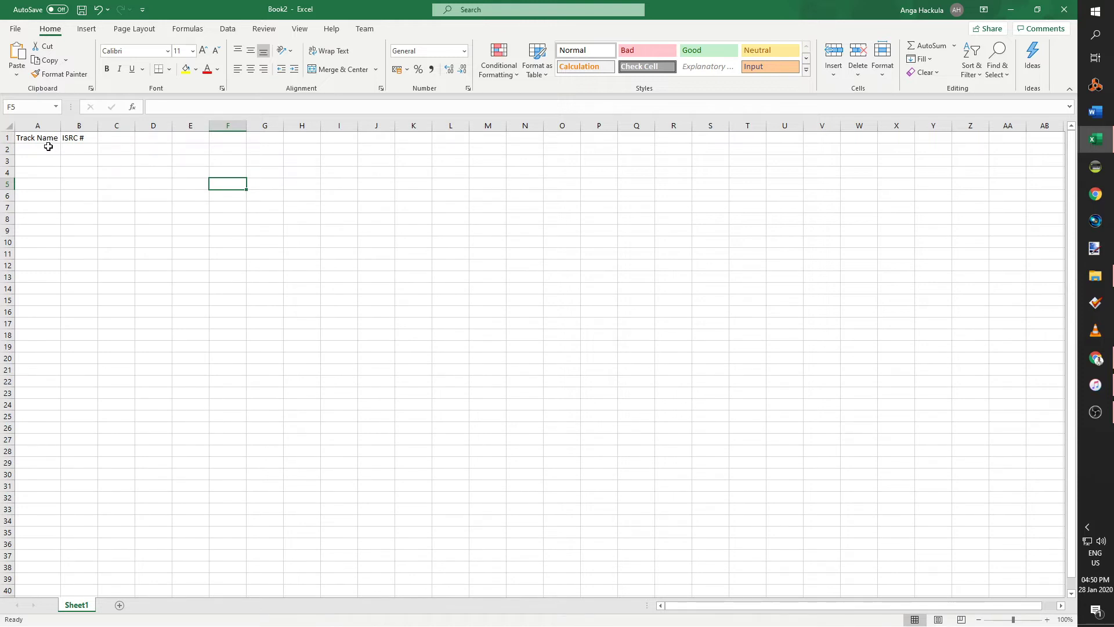
- Insert a new column A and number the track rows 1 through 16
{"action": "left_click", "coordinate": [36, 127]}
{"action": "right_click", "coordinate": [39, 127]}
{"action": "left_click", "coordinate": [66, 210]}
{"action": "left_click", "coordinate": [33, 149]}
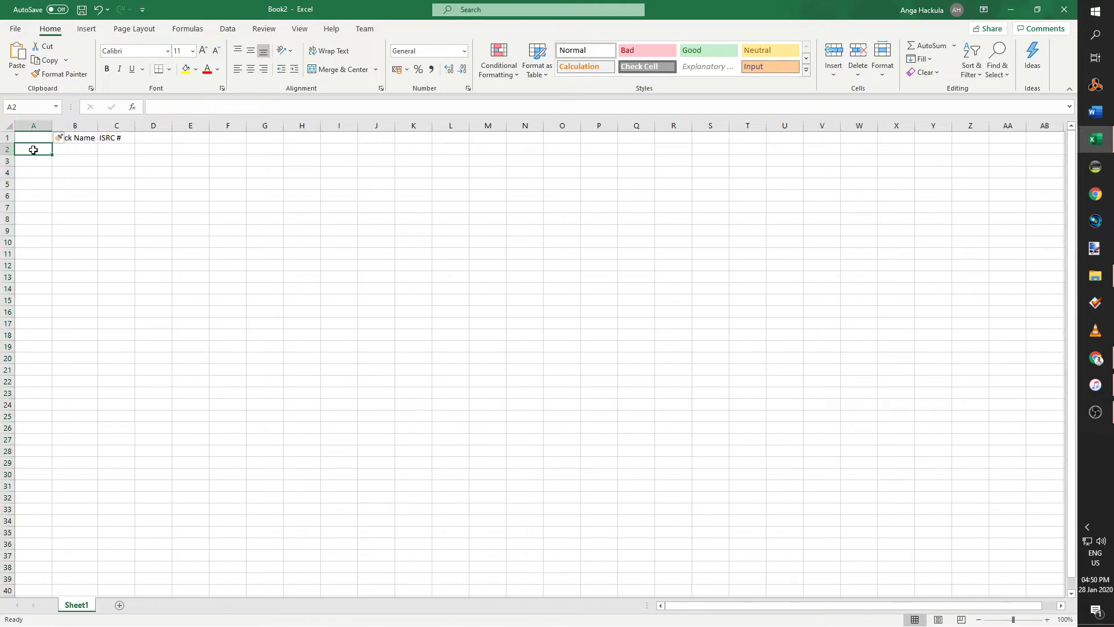
{"action": "type", "text": "1"}
{"action": "key", "text": "Return"}
{"action": "type", "text": "2 3 4 5 6"}
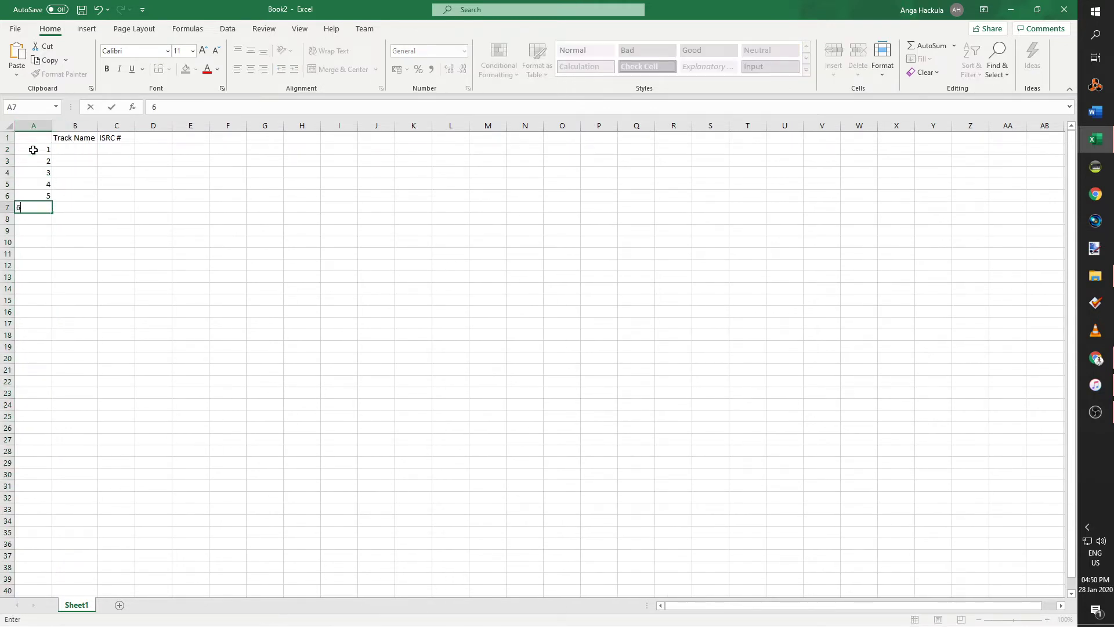
{"action": "key", "text": "Return"}
{"action": "left_click_drag", "start_coordinate": [44, 149], "coordinate": [52, 329]}
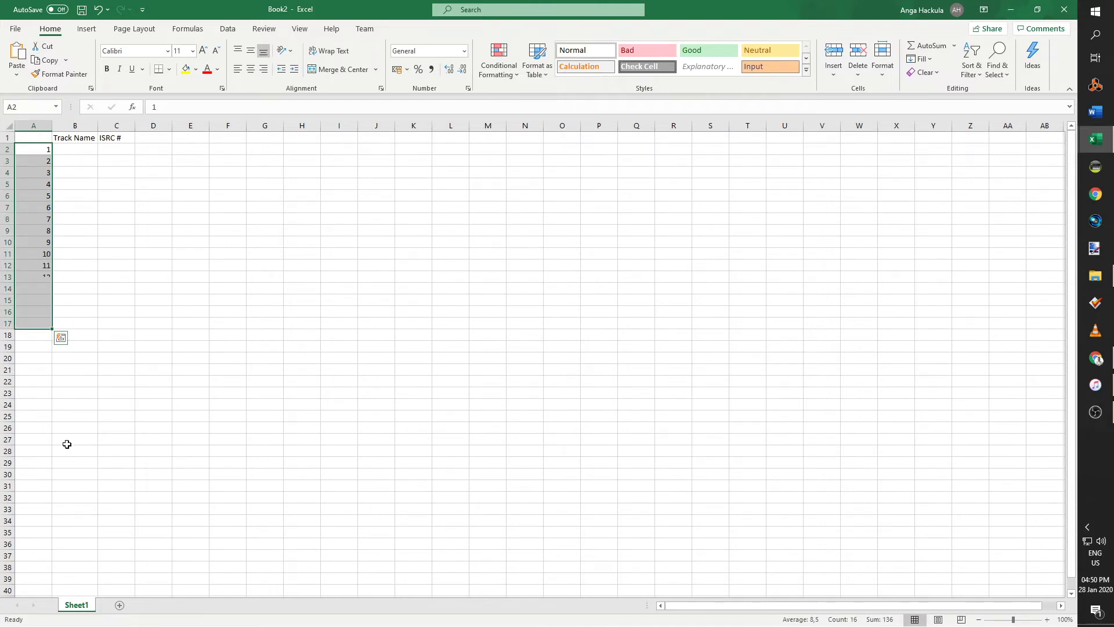
- Rename the worksheet to '2020'
{"action": "double_click", "coordinate": [80, 606]}
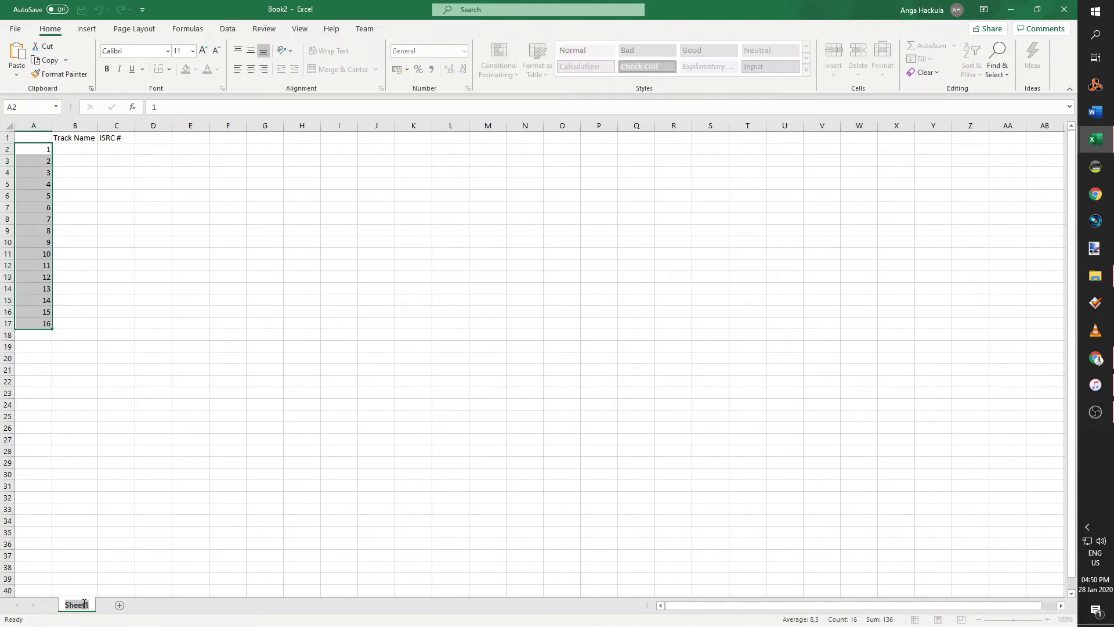
{"action": "type", "text": "2020"}
{"action": "key", "text": "Return"}
- Enter track names 'He Was' and 'I Like Chicken' in B2 and B3
{"action": "left_click", "coordinate": [110, 207]}
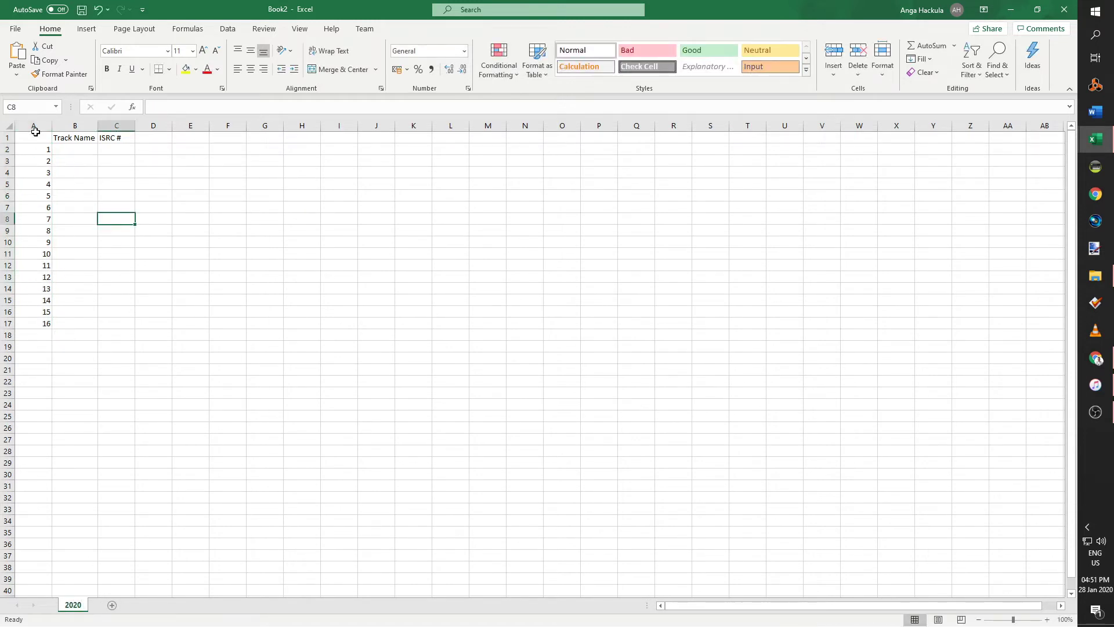
{"action": "left_click", "coordinate": [70, 150]}
{"action": "type", "text": "He W"}
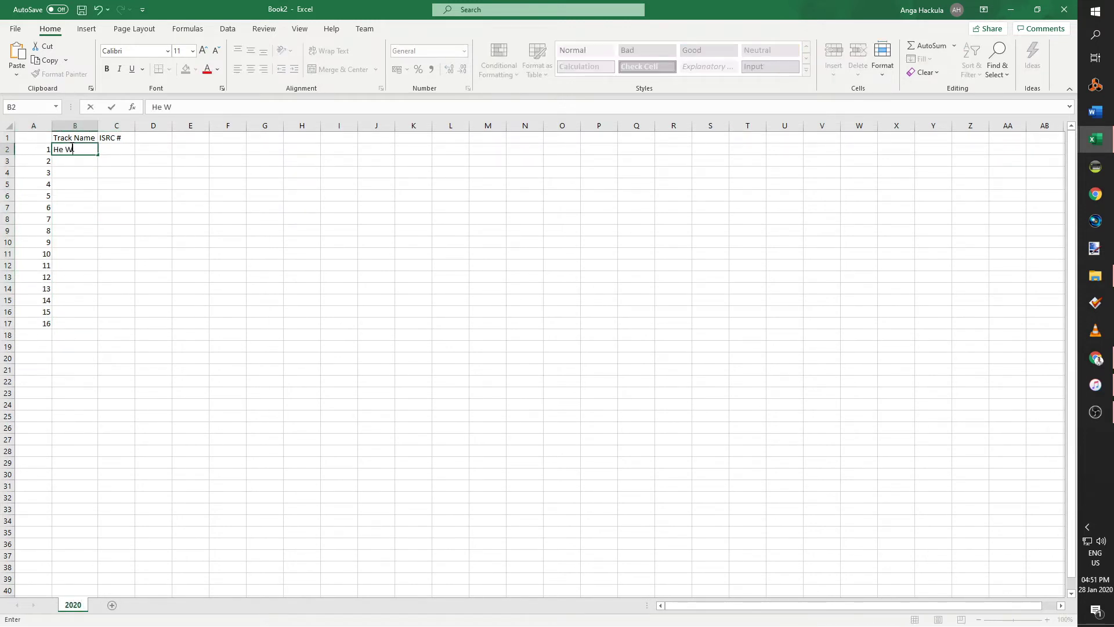
{"action": "type", "text": "as"}
{"action": "key", "text": "Return"}
{"action": "type", "text": "I "}
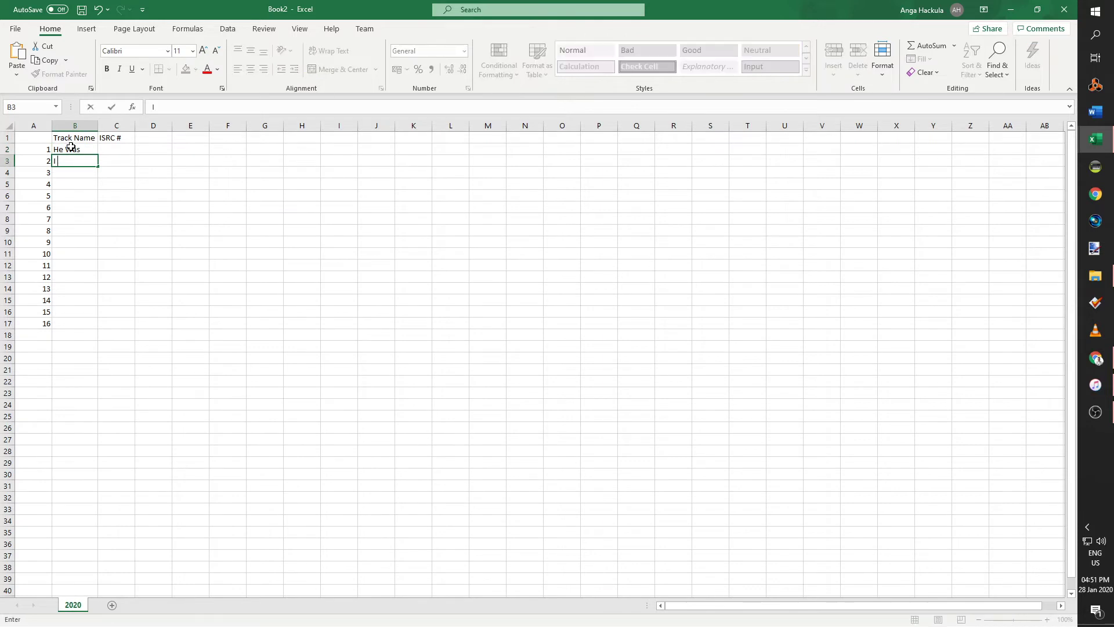
{"action": "type", "text": "Like Chicke"}
{"action": "type", "text": "n"}
{"action": "key", "text": "Return"}
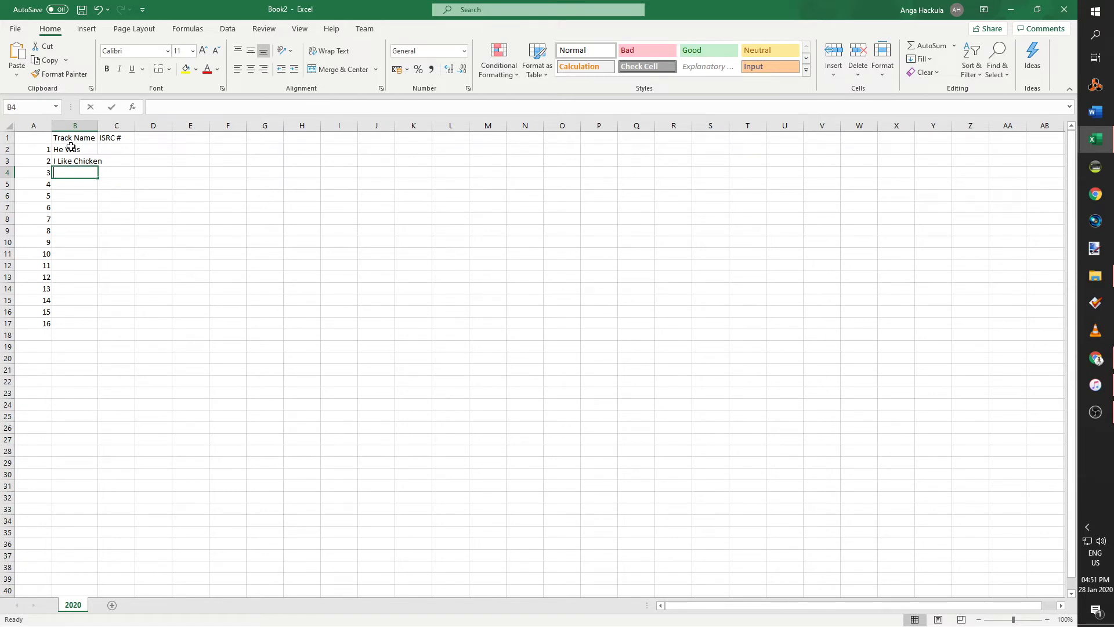
- Add 'Limp in My Leg' and 'I'm Good', and snap Excel left beside the RISA letter
{"action": "type", "text": "Limp in"}
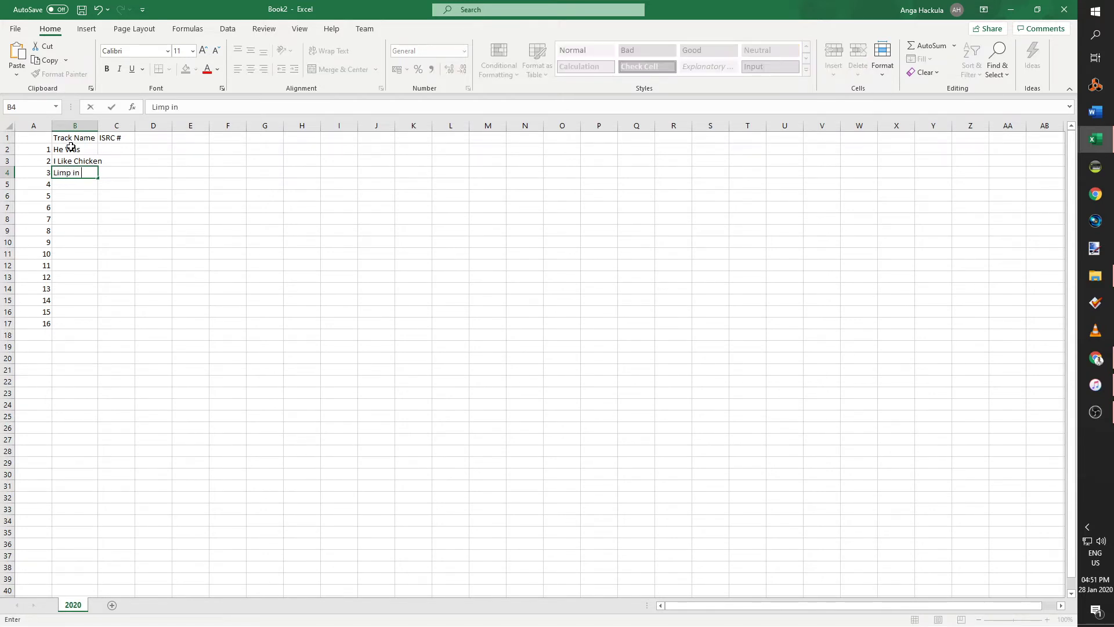
{"action": "type", "text": " My Leg"}
{"action": "key", "text": "Return"}
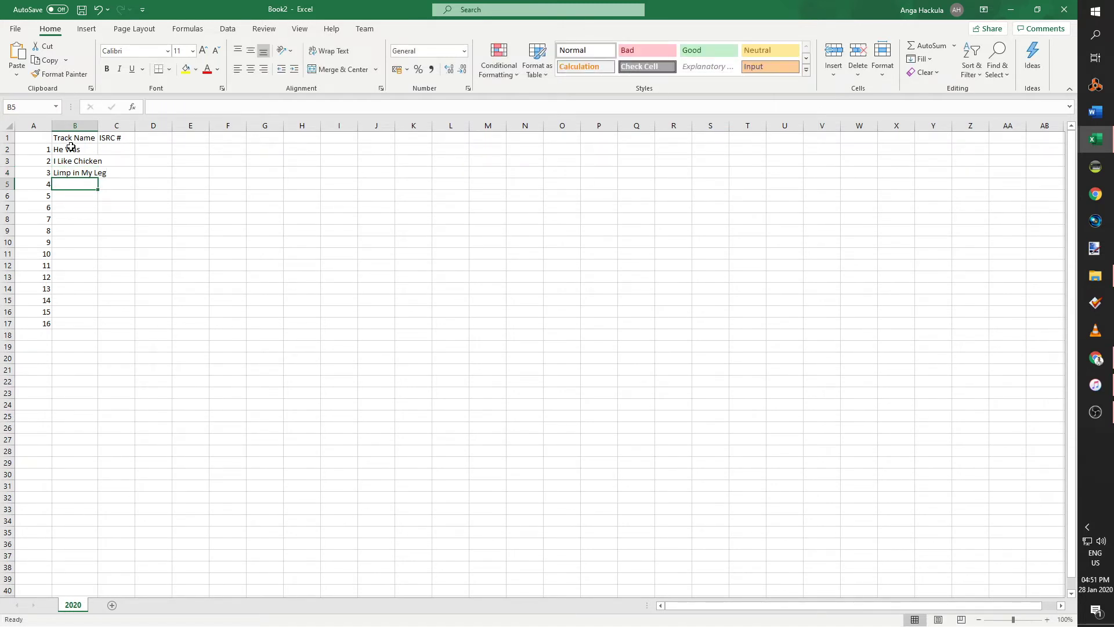
{"action": "type", "text": "I'm Good"}
{"action": "key", "text": "Return"}
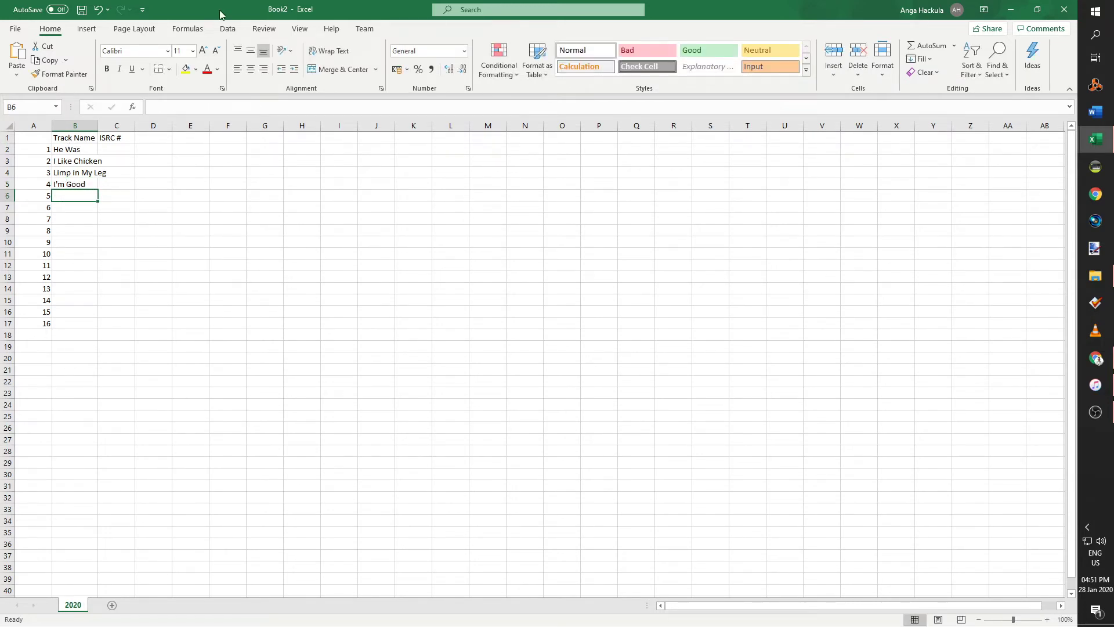
{"action": "left_click_drag", "start_coordinate": [421, 8], "coordinate": [0, 208]}
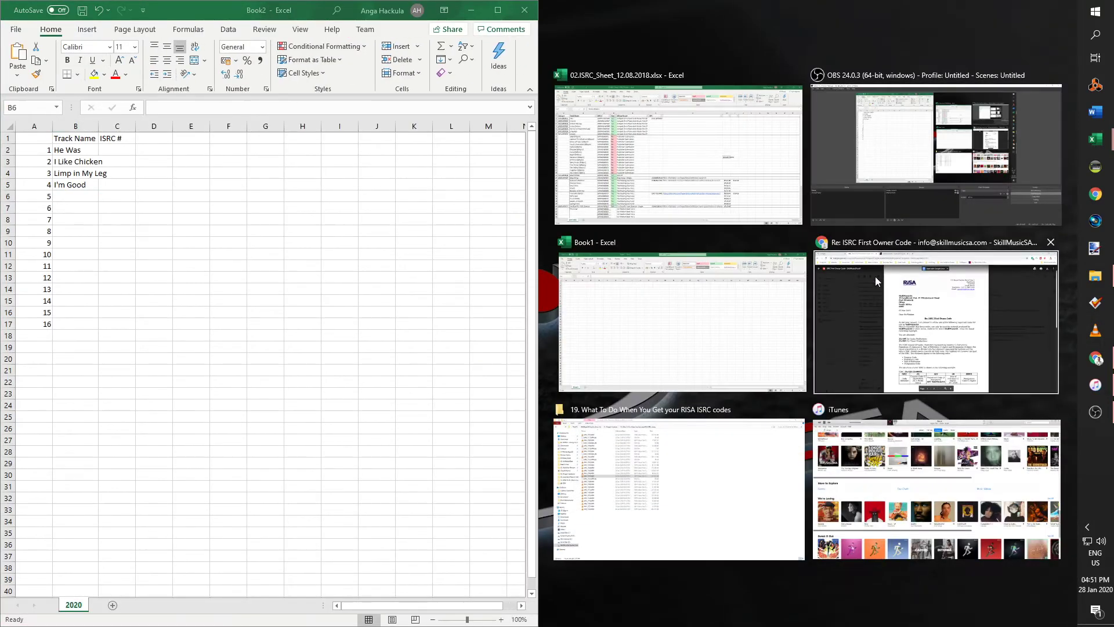
{"action": "left_click", "coordinate": [875, 277]}
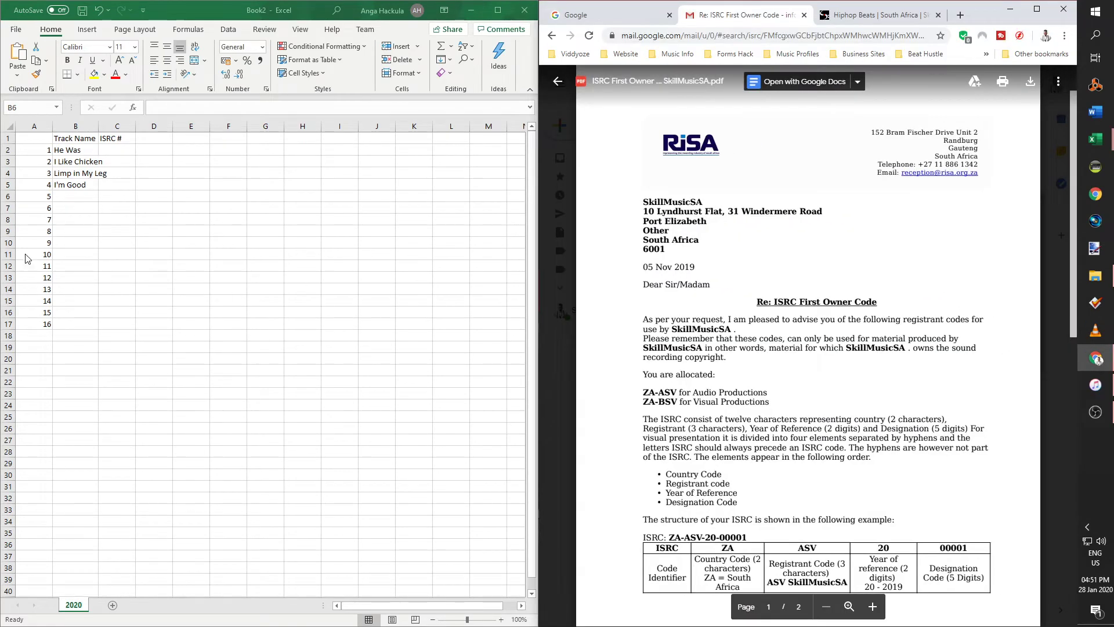
- Widen column B to fit the four track names
{"action": "key", "text": "alt+Tab"}
{"action": "double_click", "coordinate": [102, 123]}
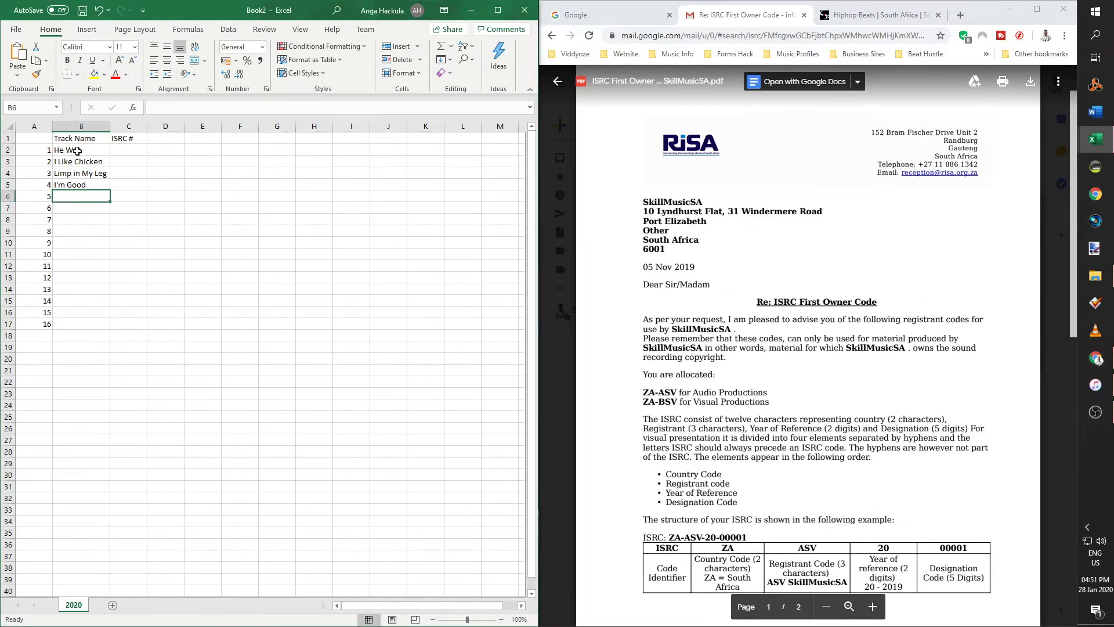
{"action": "left_click_drag", "start_coordinate": [72, 152], "coordinate": [85, 185]}
{"action": "left_click", "coordinate": [244, 251]}
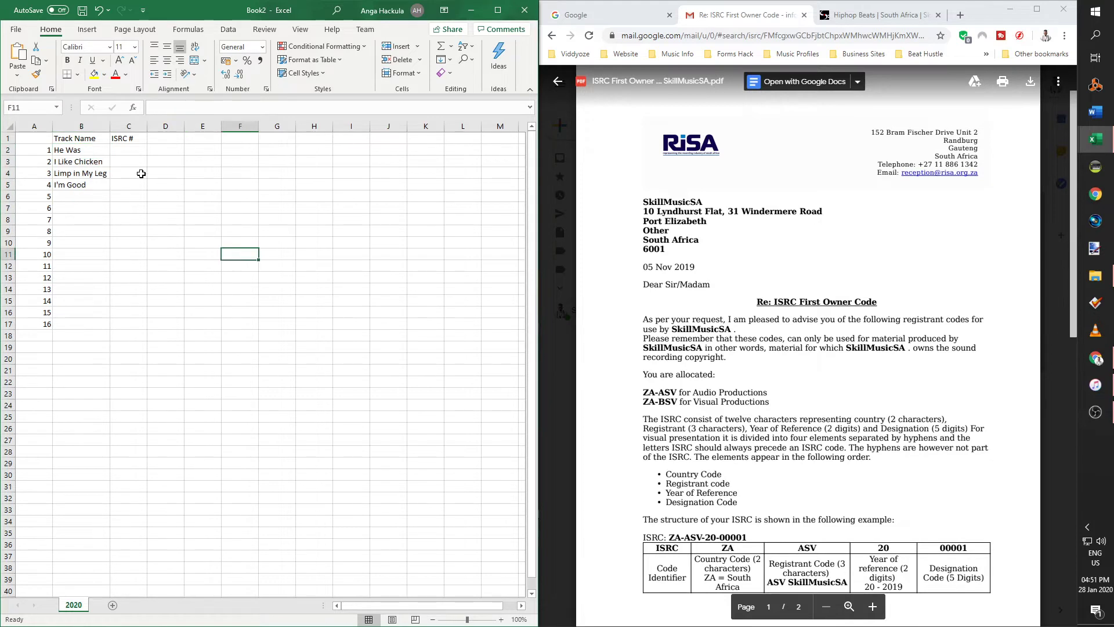
- Enter ISRC code ZAASV2000001 in C2, copying the letter's example ZA-ASV-20-00001
{"action": "double_click", "coordinate": [134, 151]}
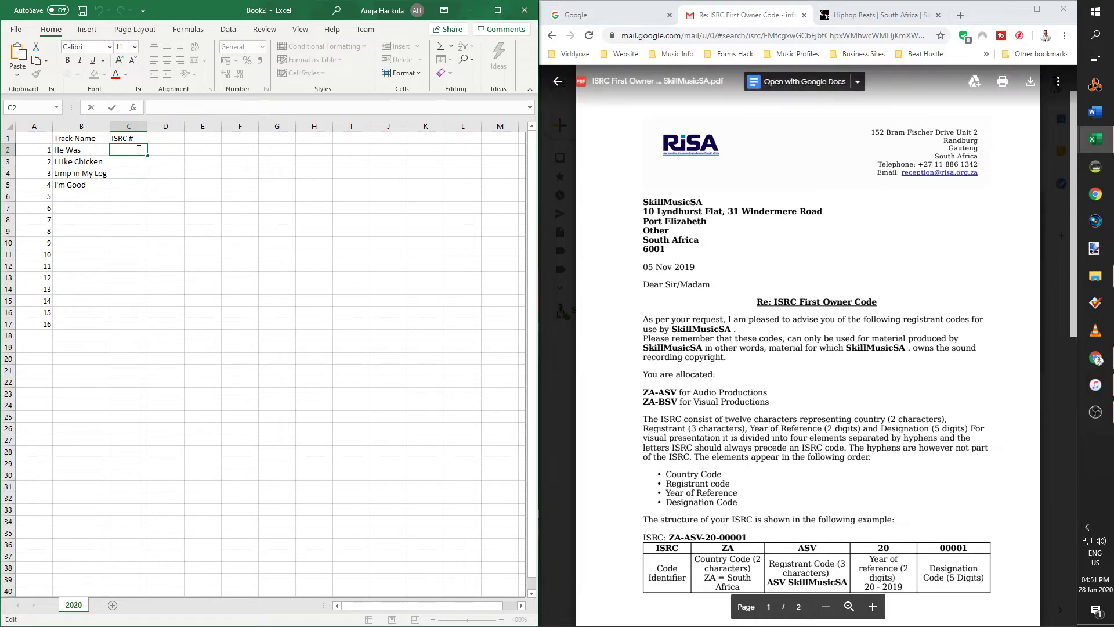
{"action": "type", "text": "ZA"}
{"action": "type", "text": "ASV"}
{"action": "double_click", "coordinate": [710, 537]}
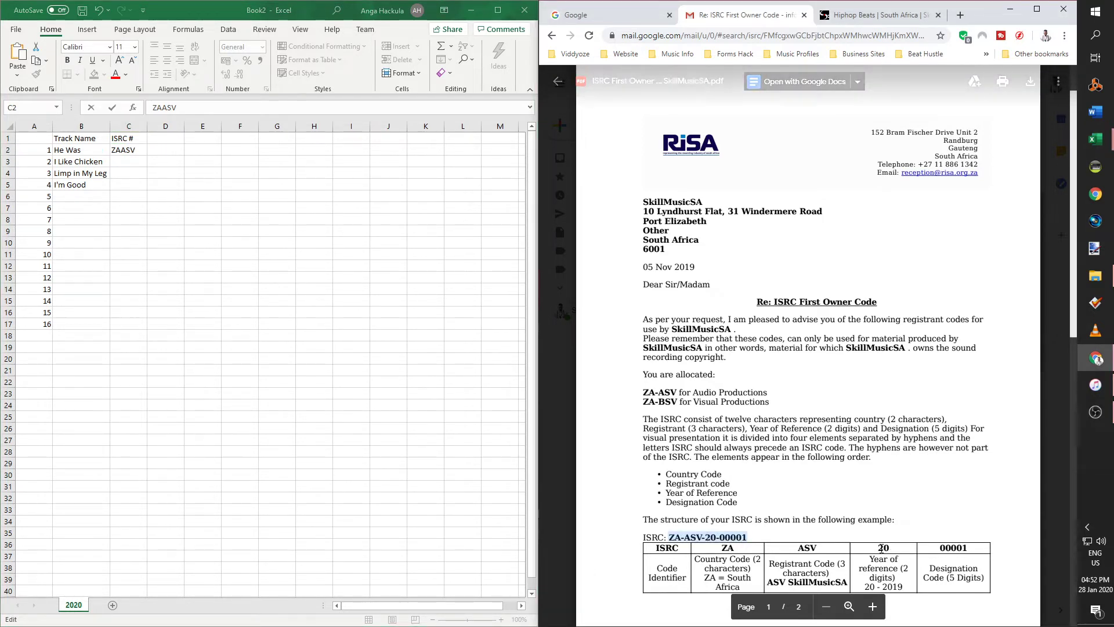
{"action": "left_click", "coordinate": [139, 150]}
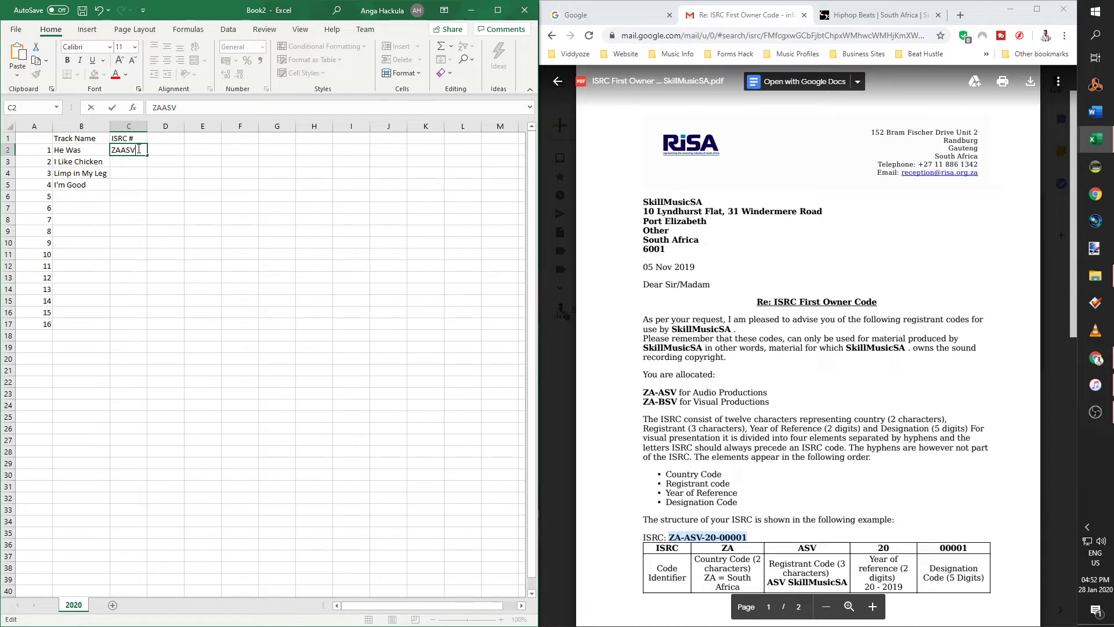
{"action": "type", "text": "2"}
{"action": "type", "text": "0"}
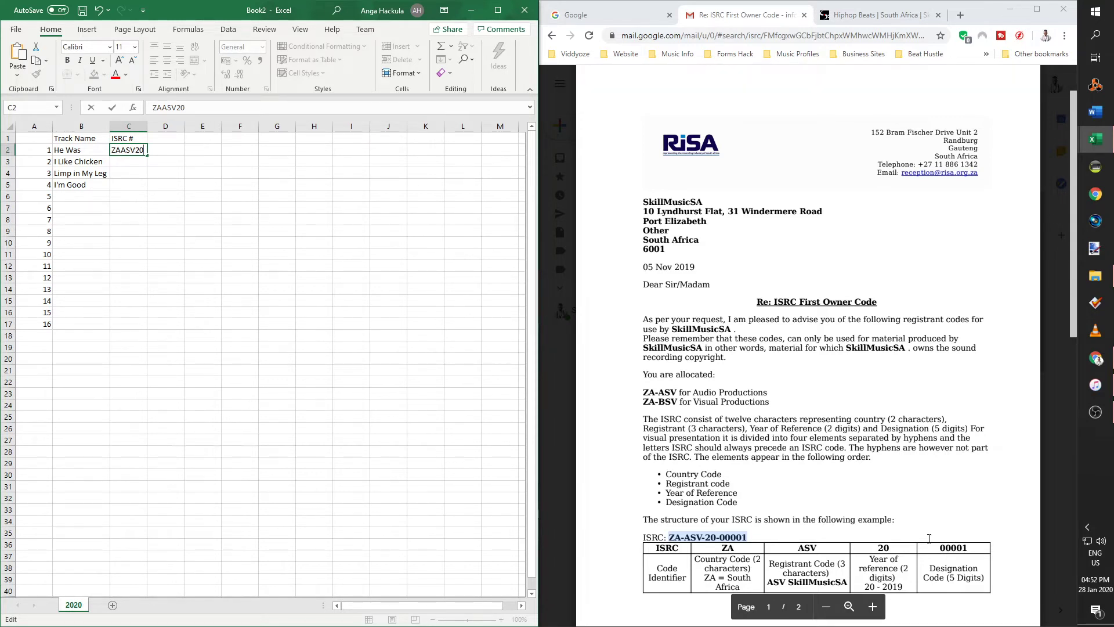
{"action": "type", "text": "000"}
{"action": "type", "text": "1"}
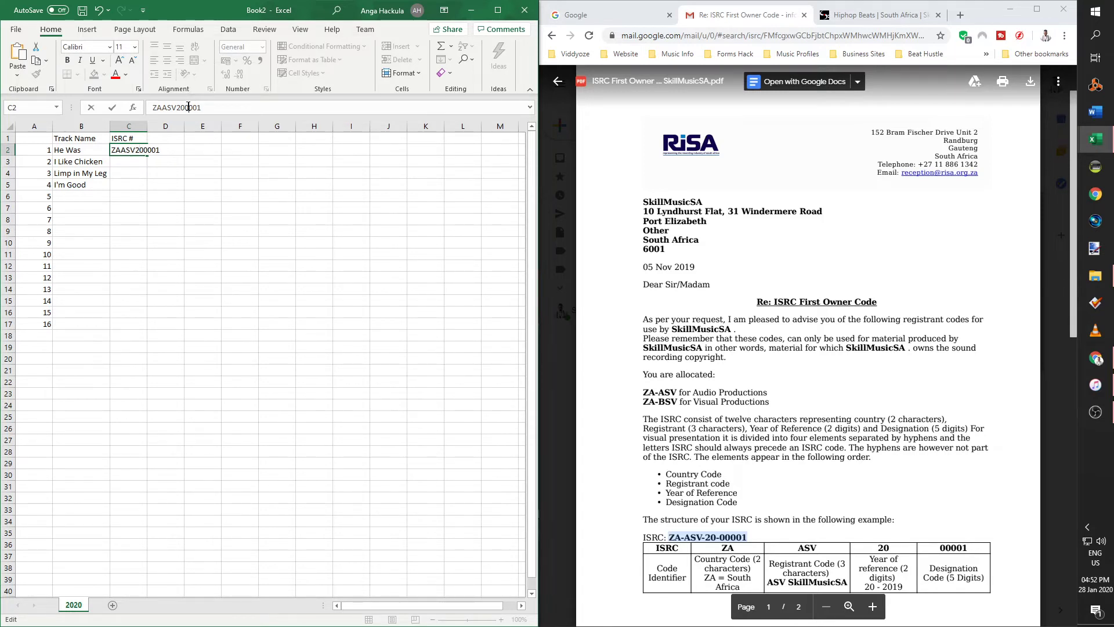
{"action": "type", "text": "0"}
{"action": "left_click_drag", "start_coordinate": [185, 107], "coordinate": [206, 107]}
{"action": "left_click_drag", "start_coordinate": [206, 108], "coordinate": [152, 107]}
{"action": "left_click", "coordinate": [371, 268]}
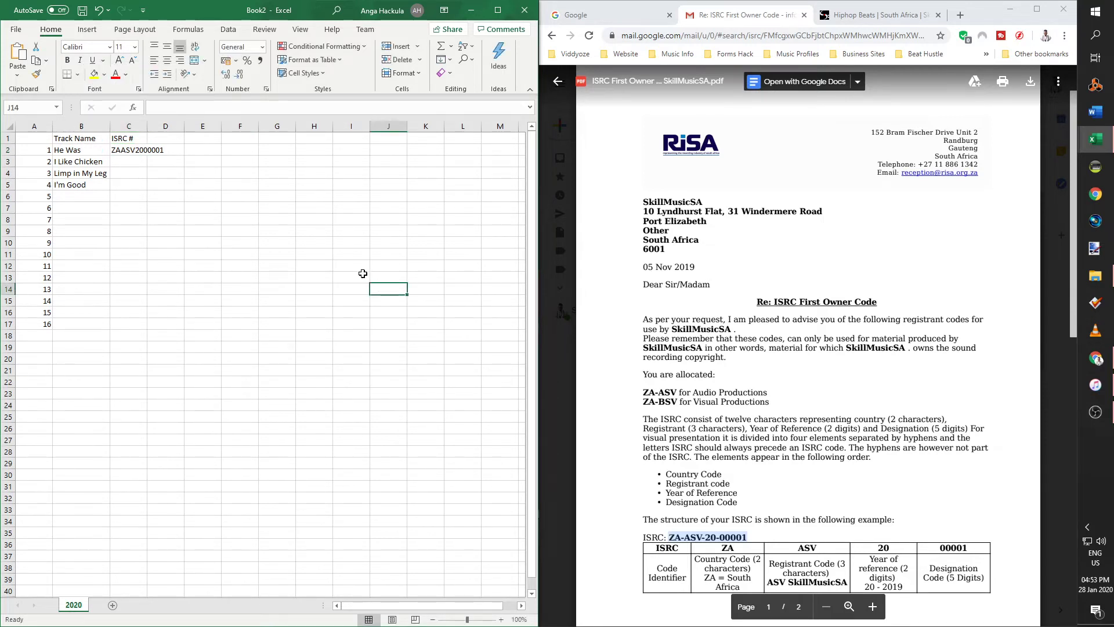
- Widen column C to fit the ISRC code
{"action": "left_click", "coordinate": [239, 219]}
{"action": "double_click", "coordinate": [148, 126]}
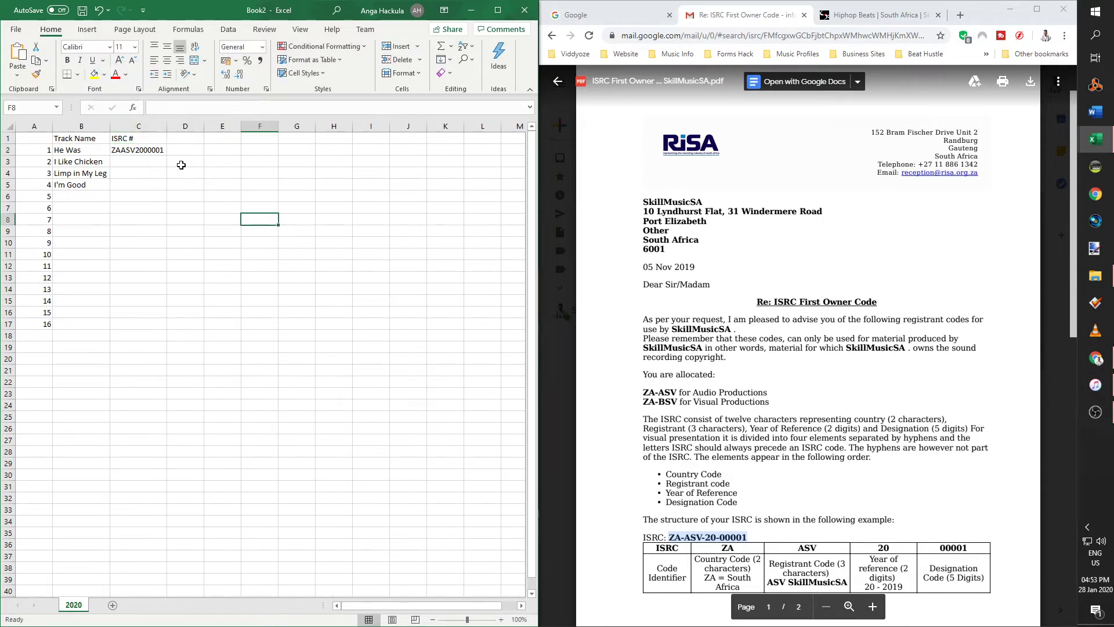
{"action": "left_click", "coordinate": [161, 150]}
{"action": "left_click", "coordinate": [265, 201]}
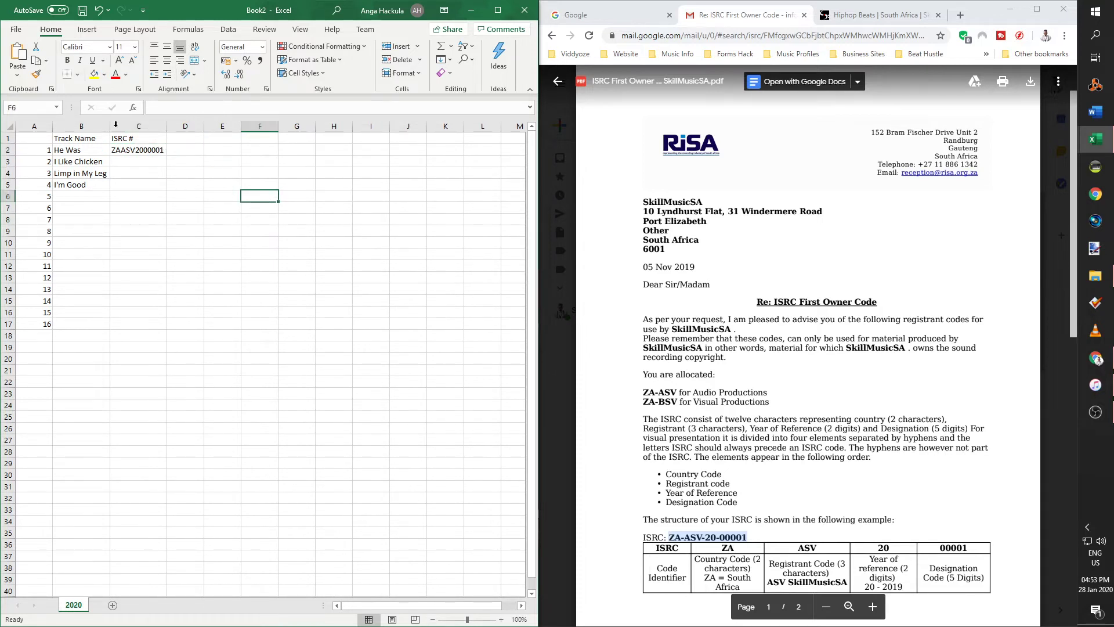
{"action": "left_click", "coordinate": [143, 153]}
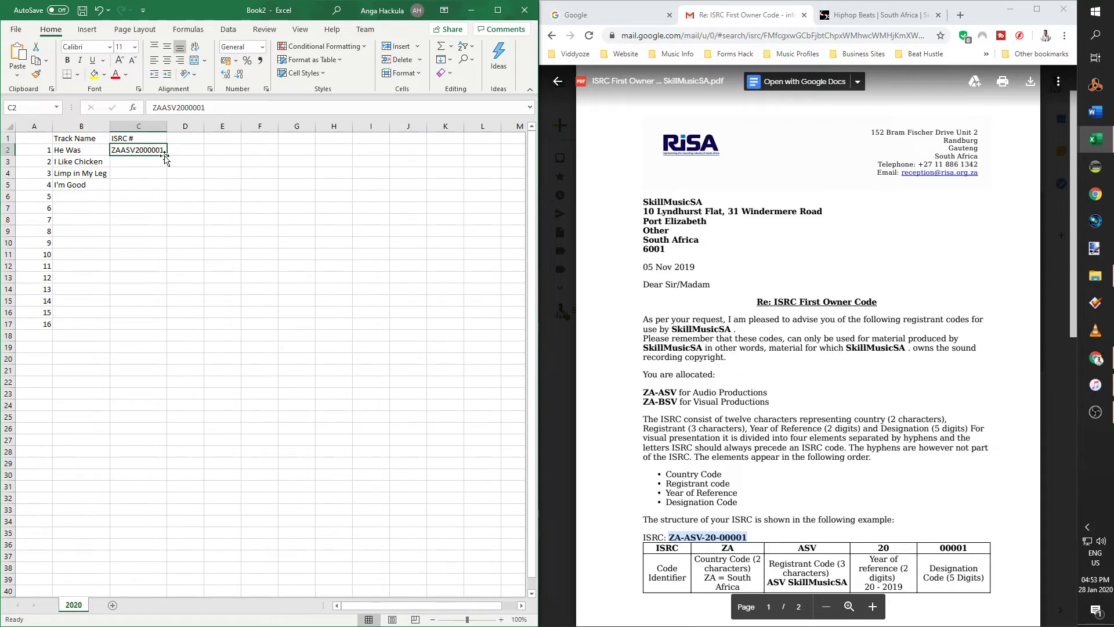
- Fill the ISRC sequence down to C5, reaching ZAASV2000004
{"action": "left_click_drag", "start_coordinate": [165, 155], "coordinate": [164, 167]}
{"action": "left_click", "coordinate": [150, 253]}
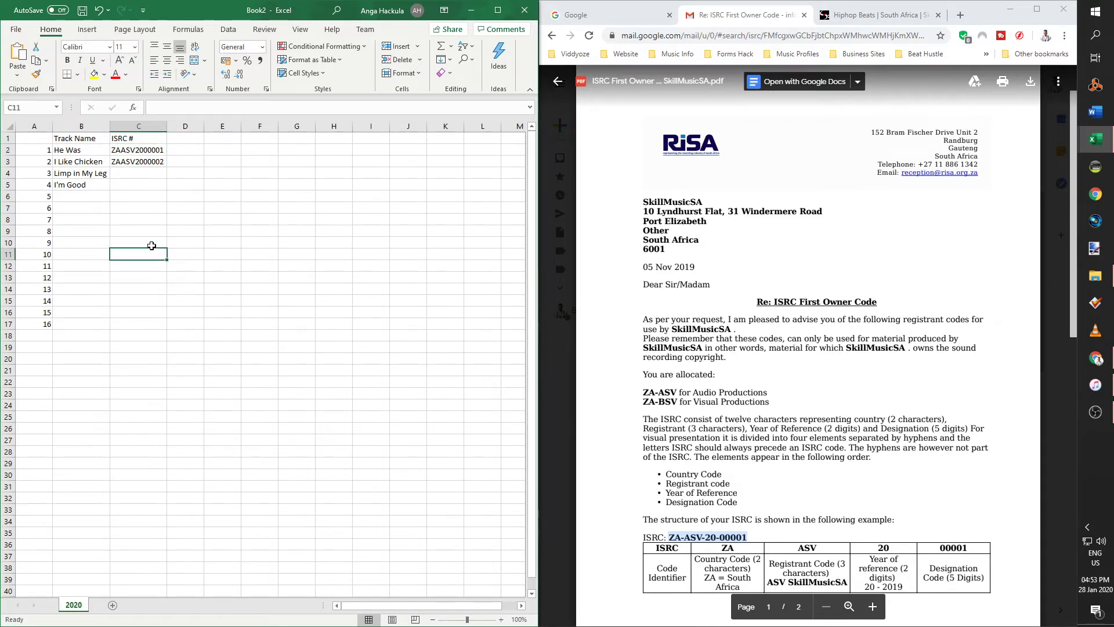
{"action": "left_click", "coordinate": [145, 152]}
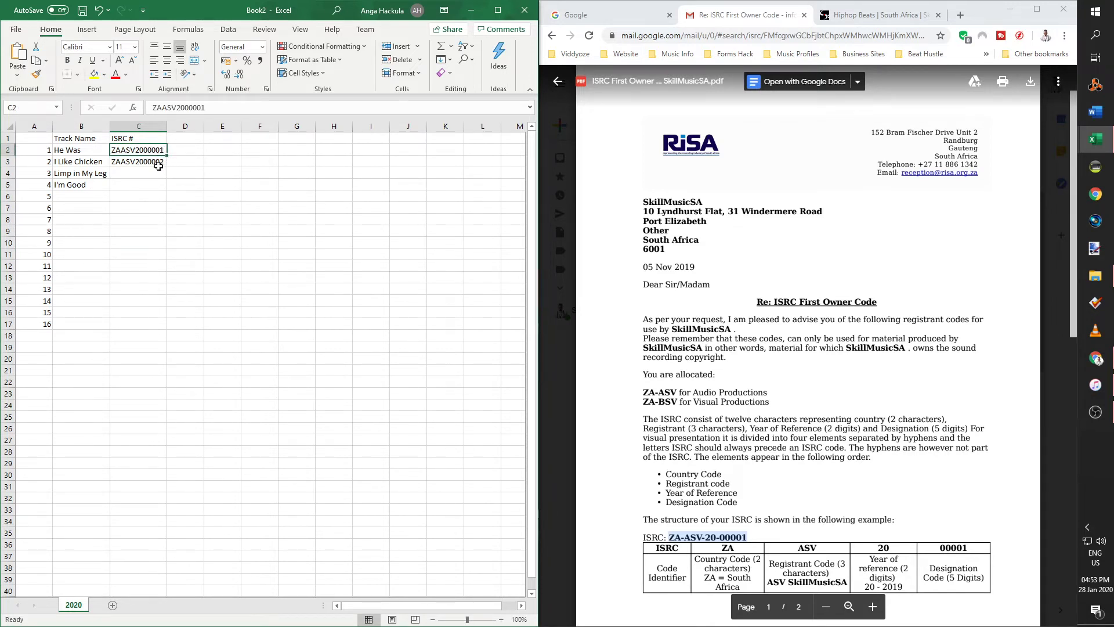
{"action": "left_click", "coordinate": [155, 165]}
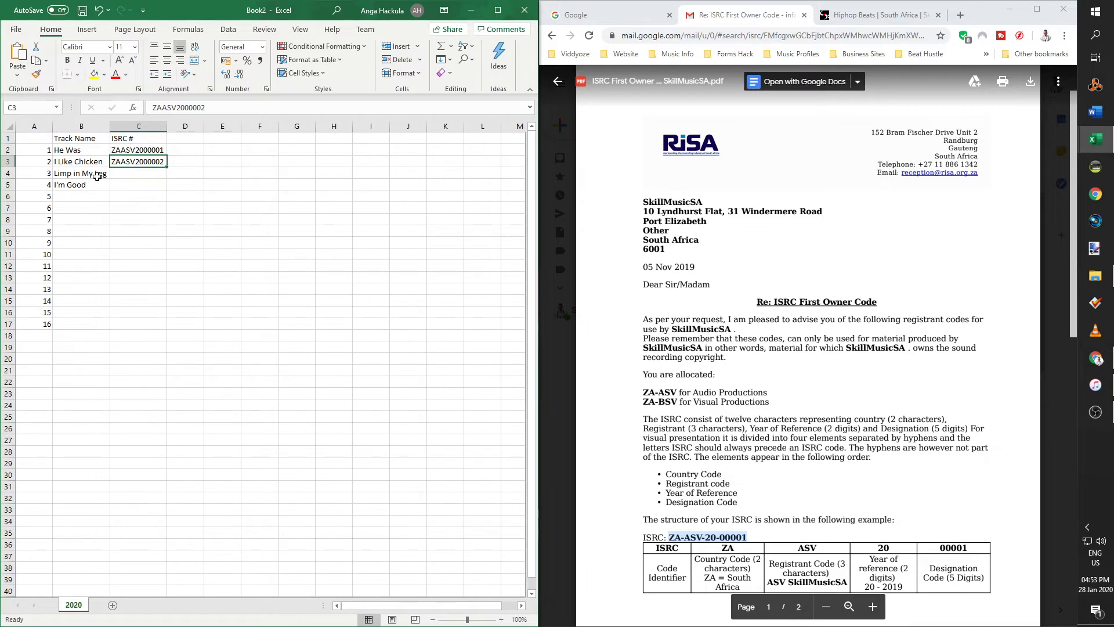
{"action": "left_click_drag", "start_coordinate": [97, 156], "coordinate": [81, 185]}
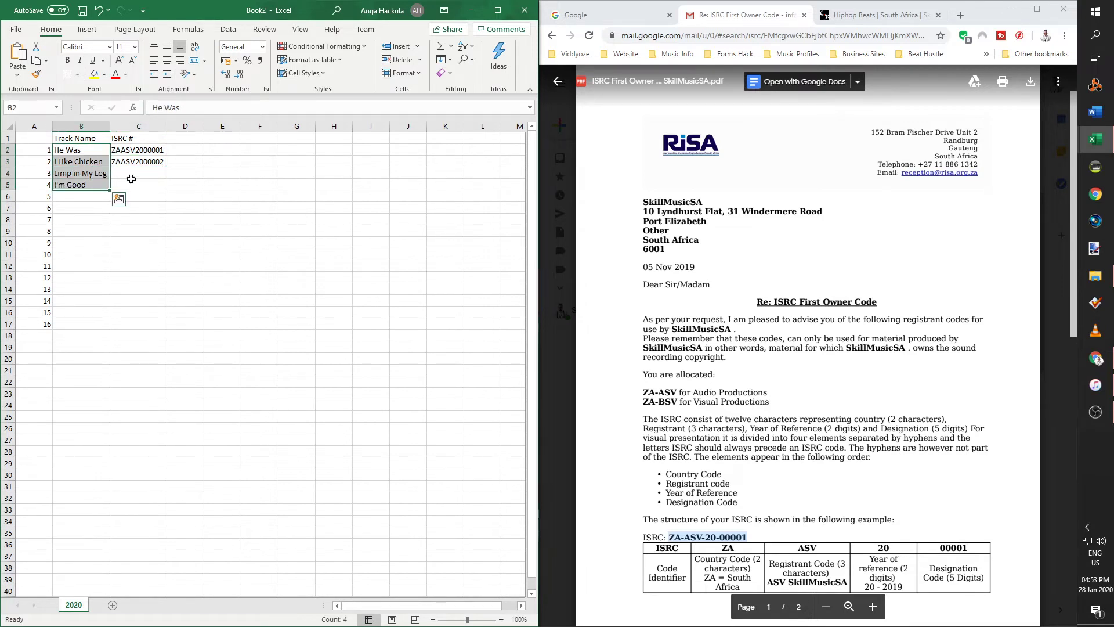
{"action": "left_click_drag", "start_coordinate": [166, 150], "coordinate": [161, 161]}
{"action": "left_click", "coordinate": [159, 162]}
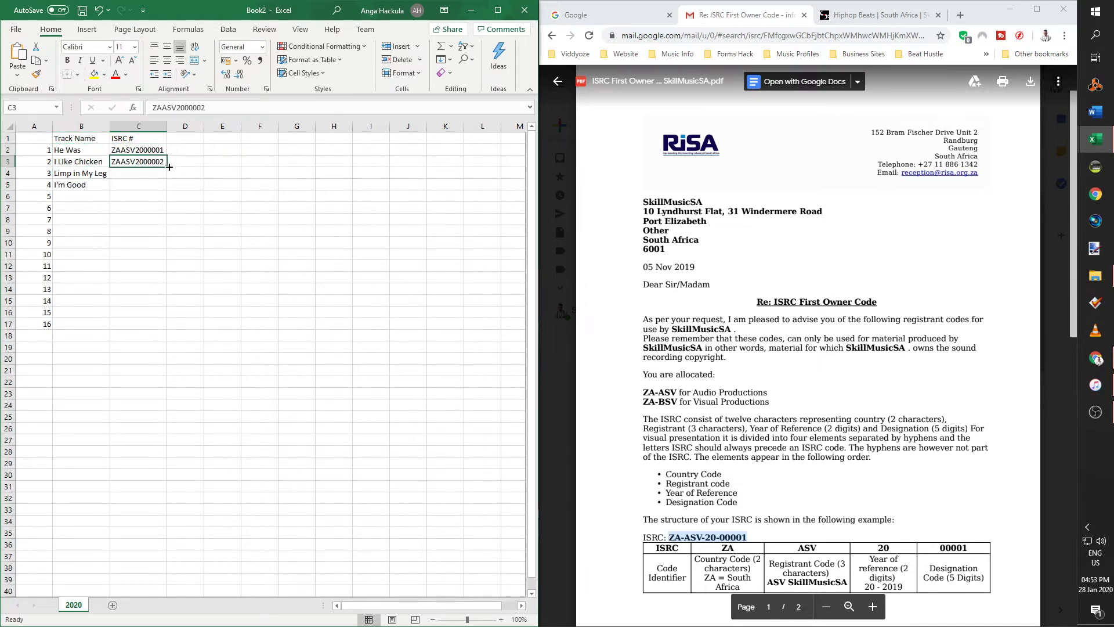
{"action": "left_click_drag", "start_coordinate": [168, 166], "coordinate": [167, 187]}
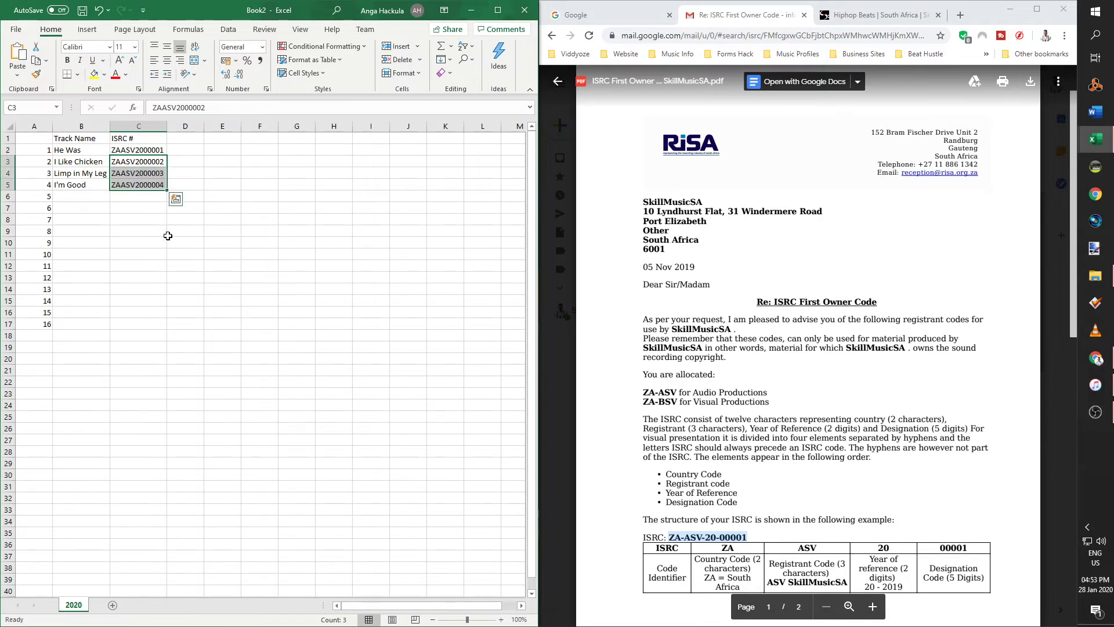
{"action": "left_click", "coordinate": [139, 171]}
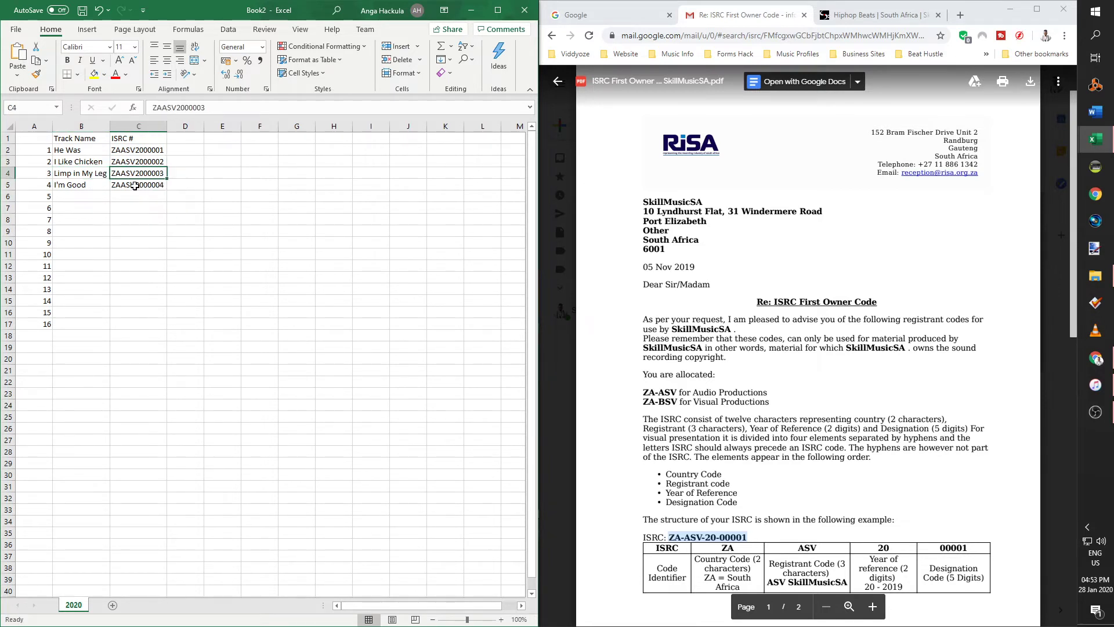
{"action": "left_click", "coordinate": [134, 185]}
- Extend the ISRC codes down to ZAASV2000010 and check the last code
{"action": "left_click_drag", "start_coordinate": [167, 190], "coordinate": [158, 247]}
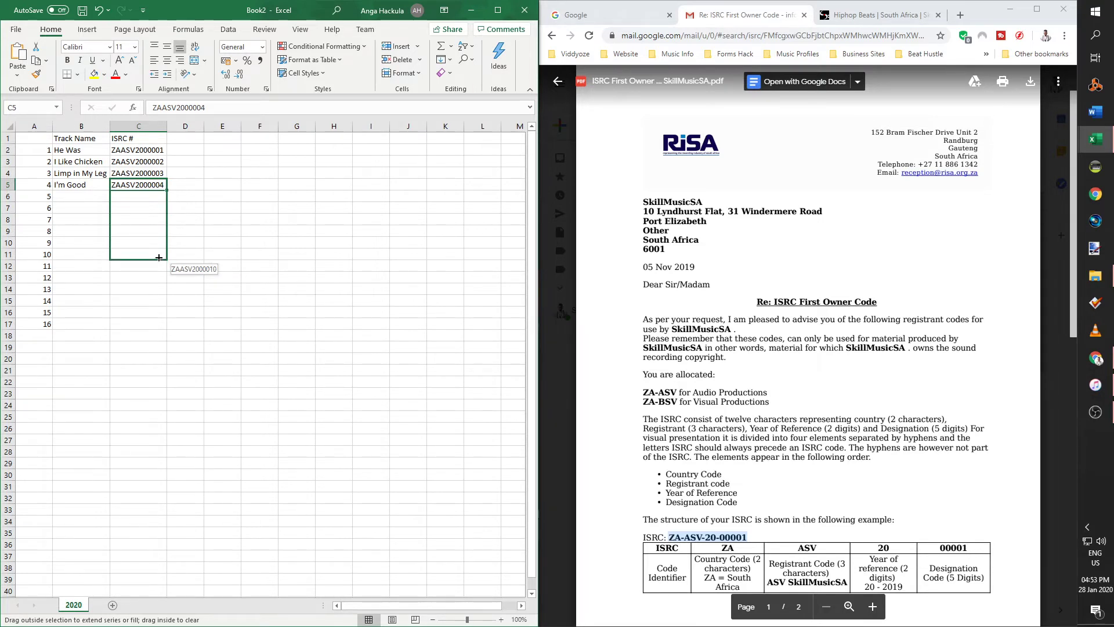
{"action": "left_click_drag", "start_coordinate": [158, 247], "coordinate": [152, 255]}
{"action": "left_click", "coordinate": [157, 255]}
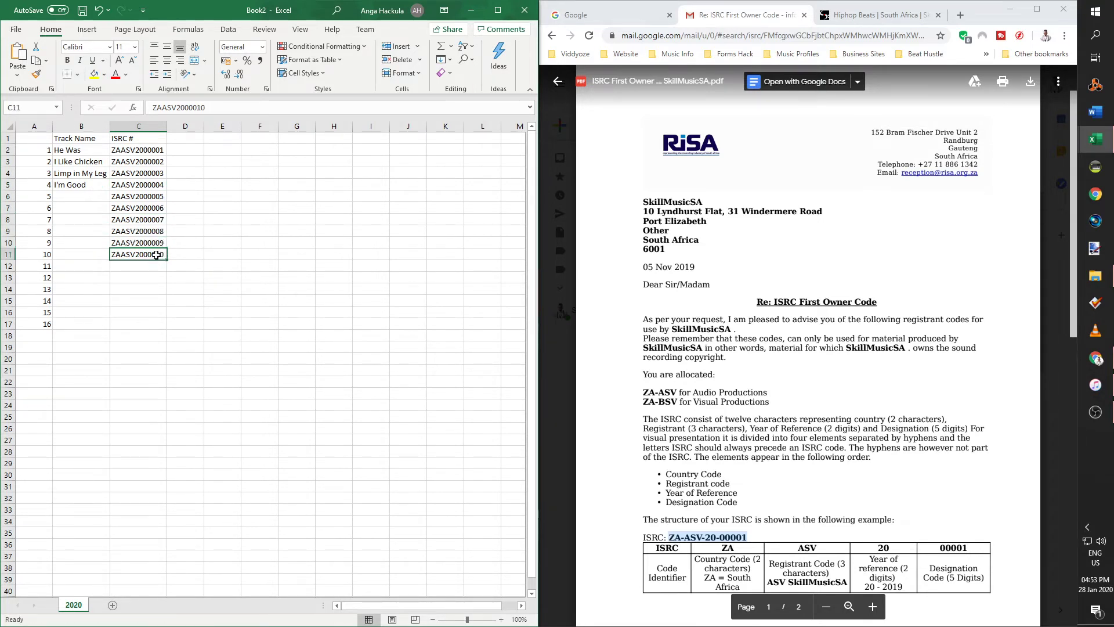
{"action": "double_click", "coordinate": [162, 255]}
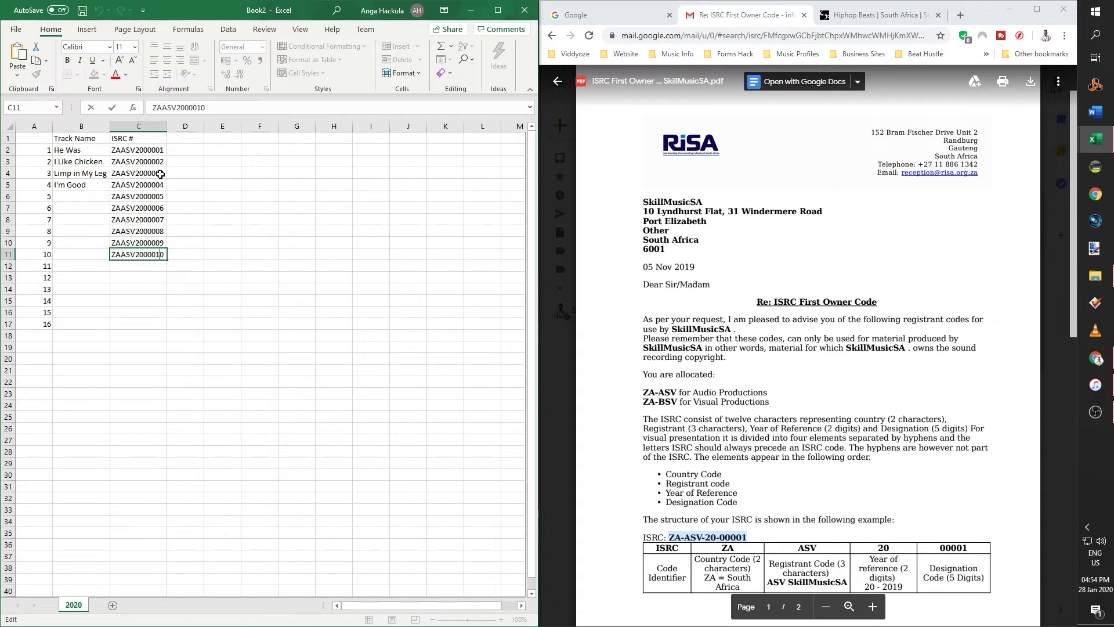
{"action": "left_click", "coordinate": [169, 254]}
{"action": "left_click", "coordinate": [135, 253]}
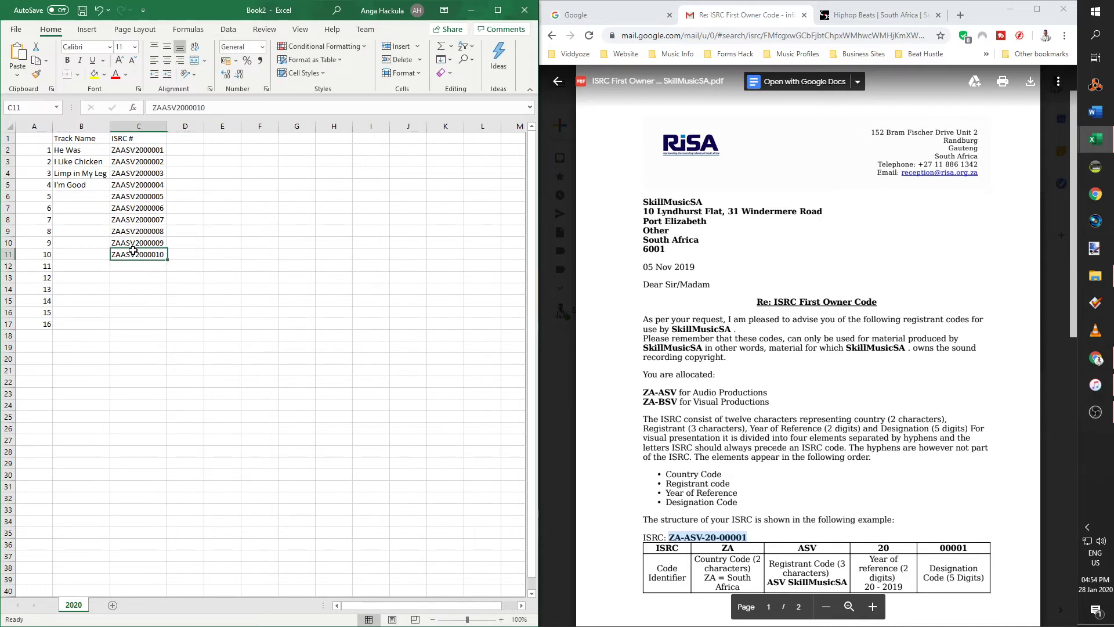
{"action": "left_click", "coordinate": [242, 220]}
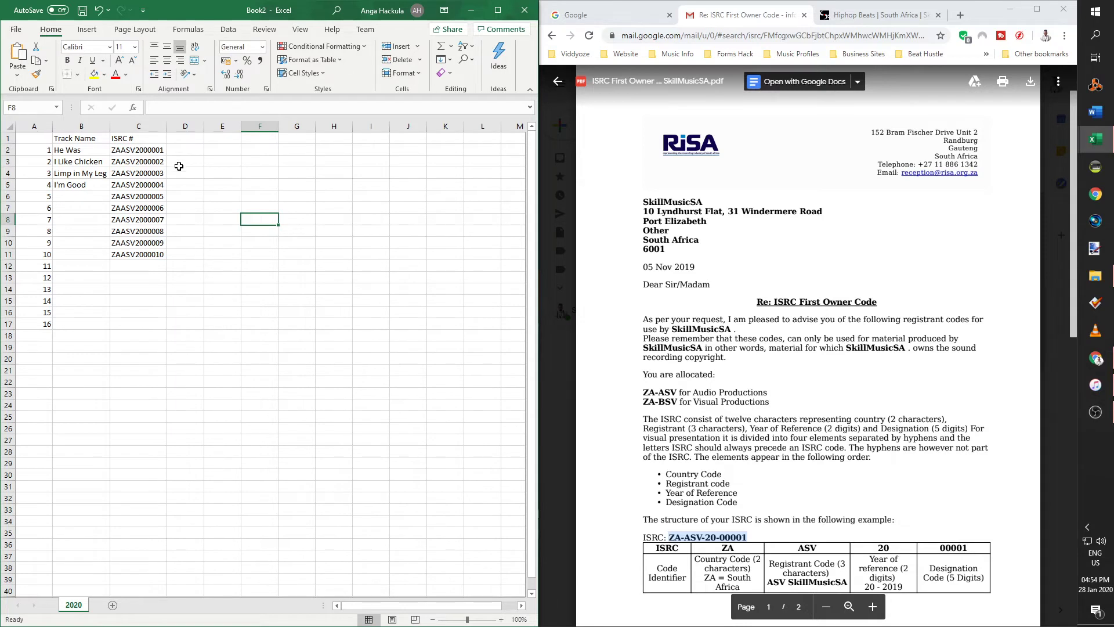
- Add a 'Cat Lg #' heading in D1 and catalog number SMSA00001 in D2
{"action": "left_click", "coordinate": [196, 139]}
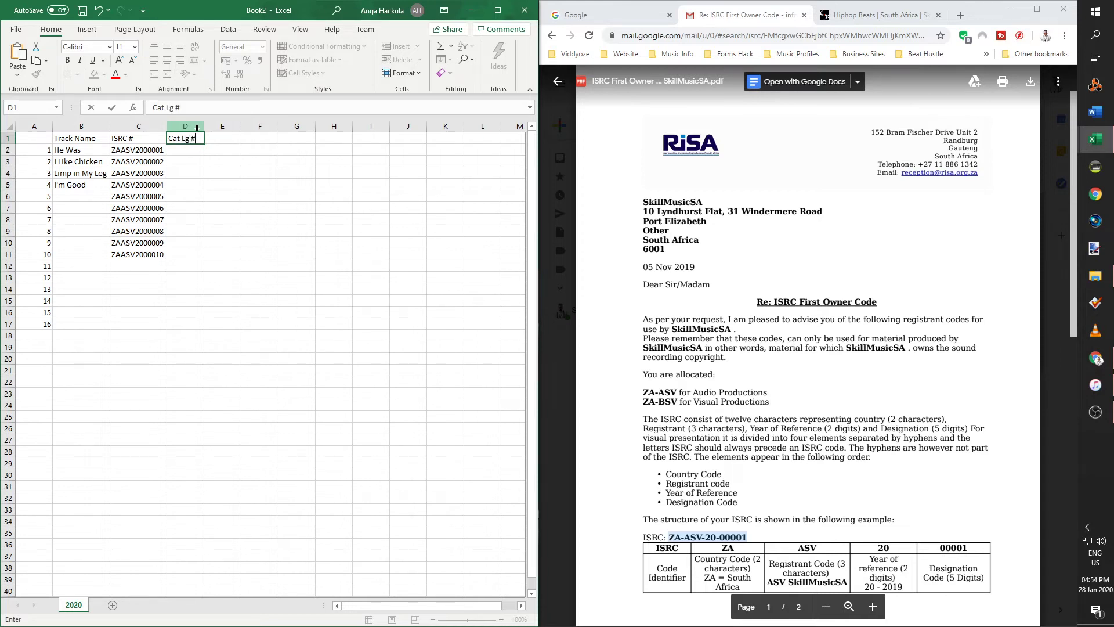
{"action": "key", "text": "Return"}
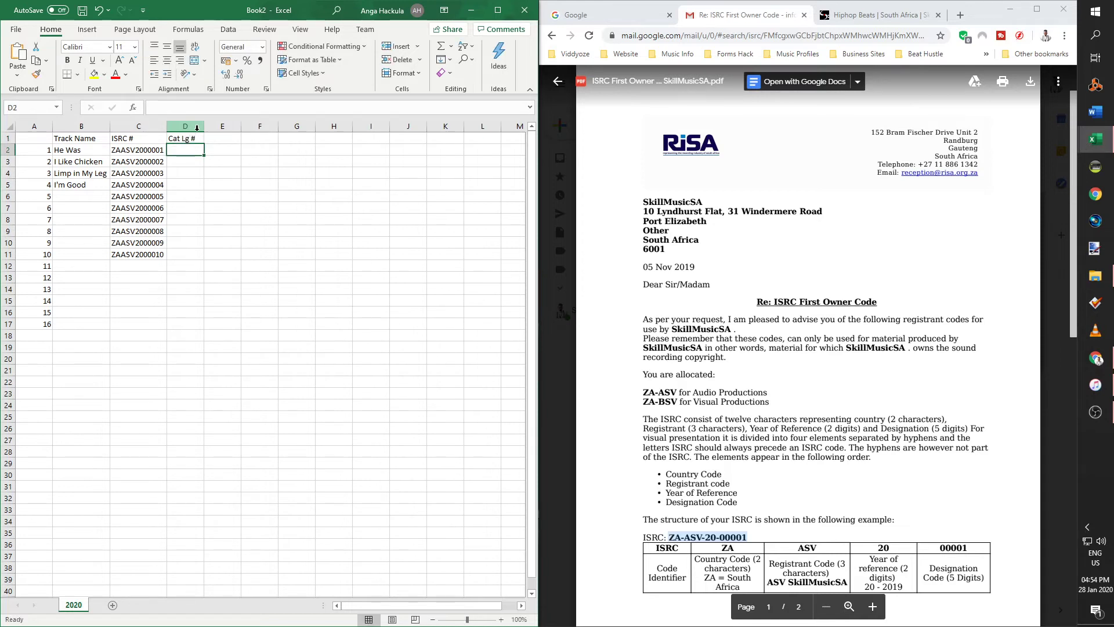
{"action": "left_click", "coordinate": [181, 171]}
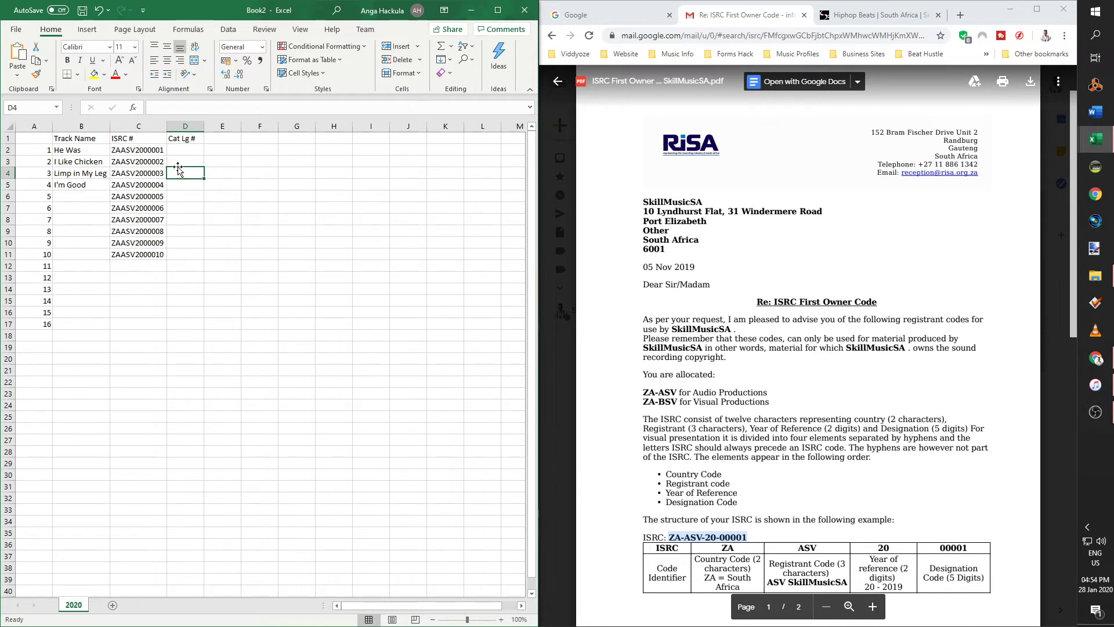
{"action": "left_click", "coordinate": [188, 150]}
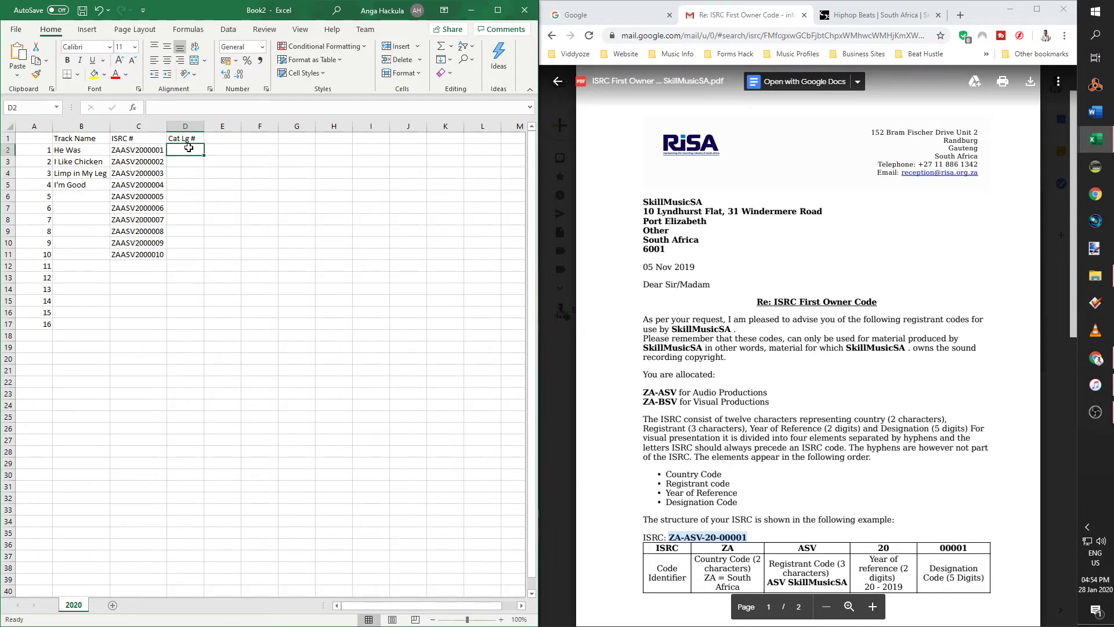
{"action": "type", "text": "SMSA"}
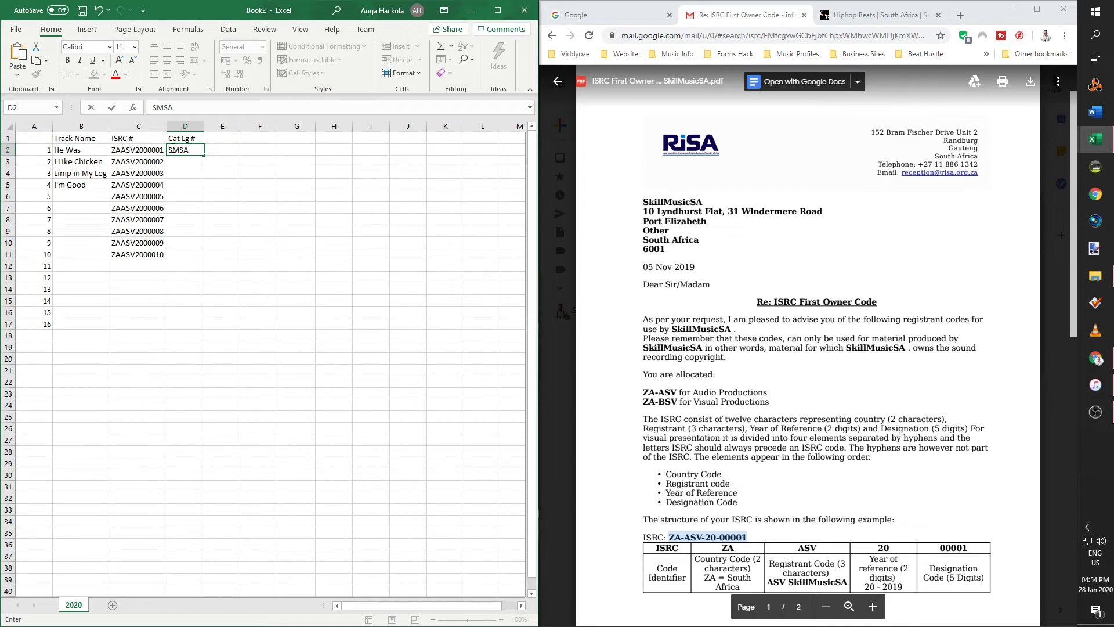
{"action": "type", "text": "00001"}
{"action": "key", "text": "Return"}
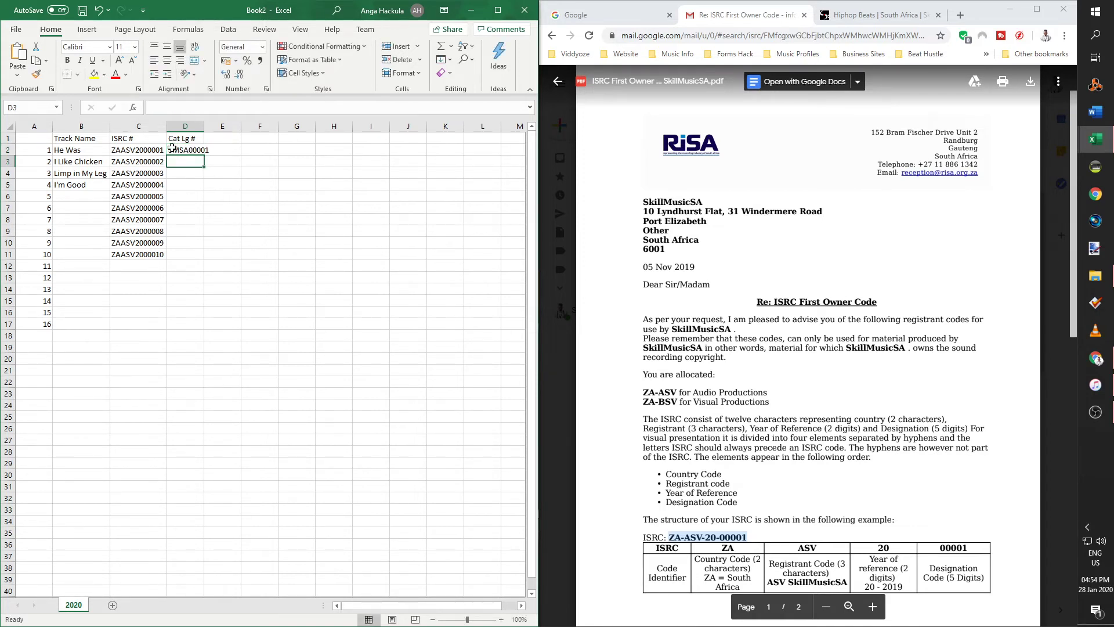
- Fill catalog numbers SMSA00002 through SMSA00010 down column D and widen it
{"action": "left_click", "coordinate": [203, 151]}
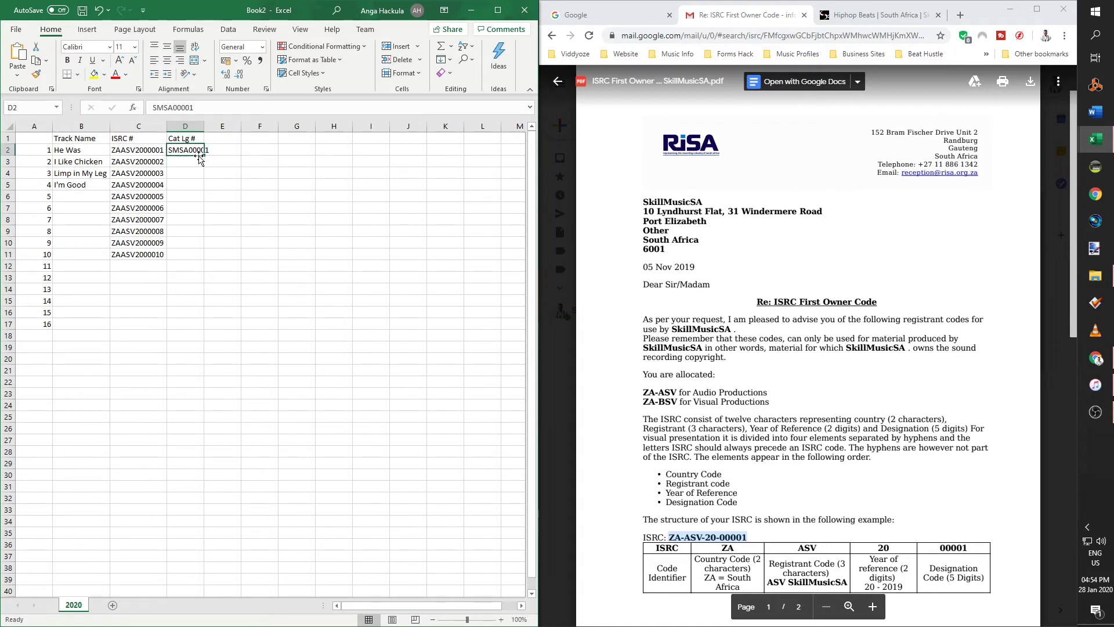
{"action": "left_click_drag", "start_coordinate": [204, 152], "coordinate": [185, 260]}
{"action": "left_click", "coordinate": [185, 301]}
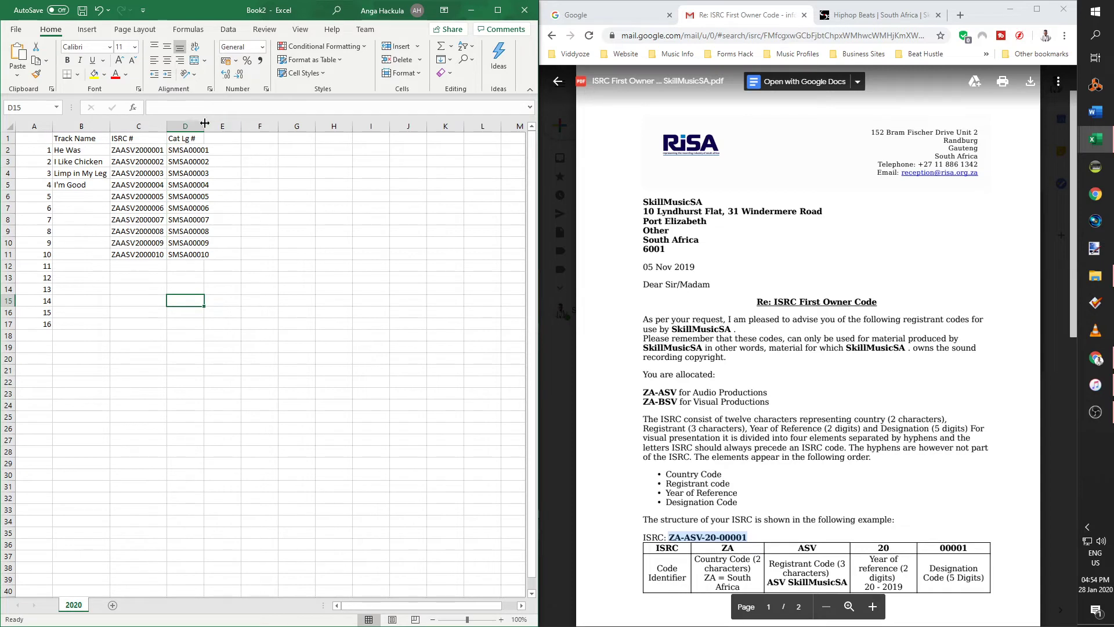
{"action": "left_click_drag", "start_coordinate": [204, 124], "coordinate": [224, 123]}
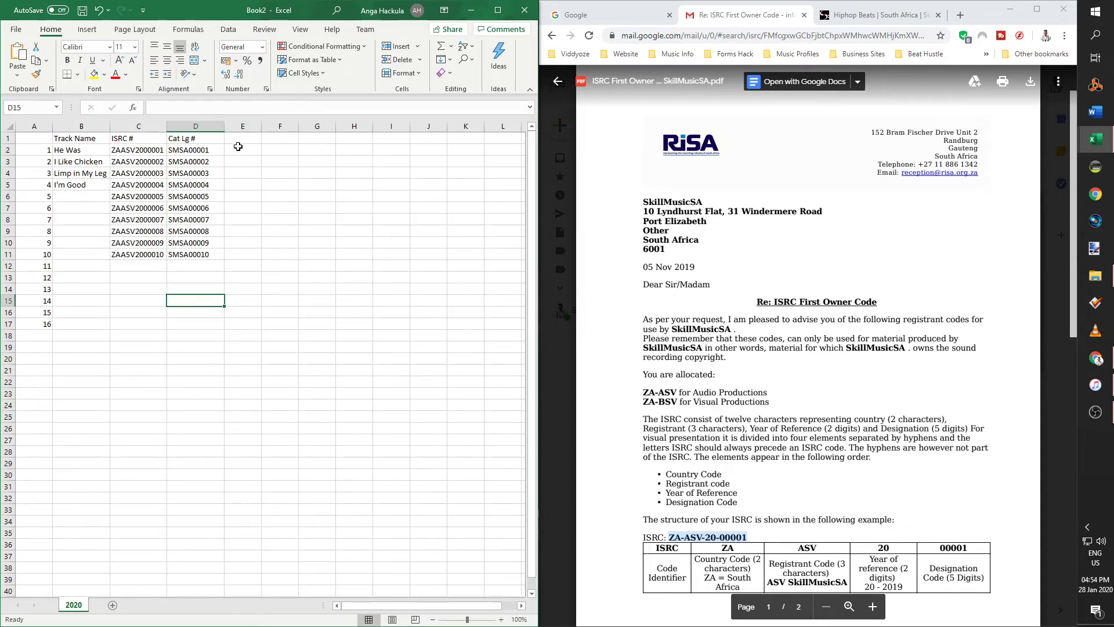
{"action": "left_click", "coordinate": [244, 140]}
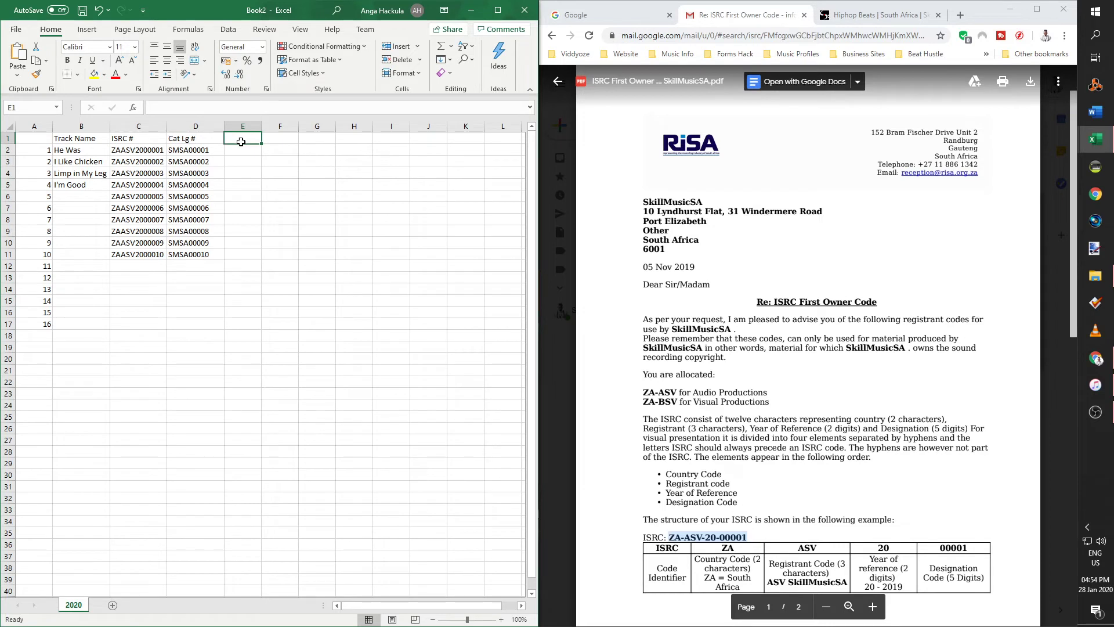
- Check the first and second catalog numbers in column D
{"action": "left_click", "coordinate": [218, 140]}
{"action": "left_click", "coordinate": [203, 160]}
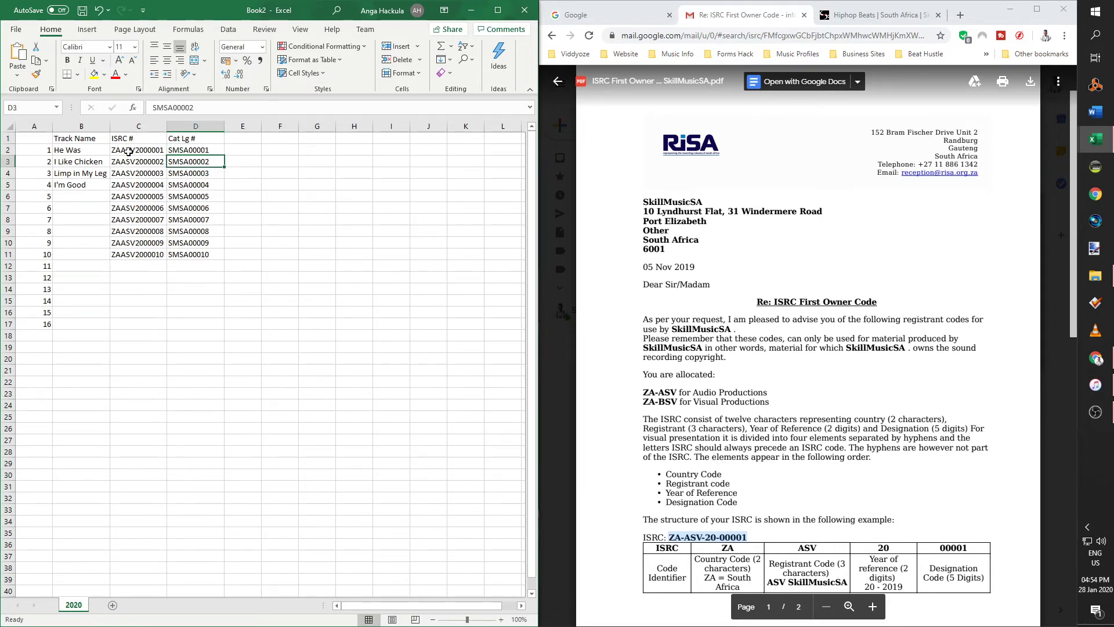
{"action": "left_click", "coordinate": [129, 151]}
{"action": "left_click", "coordinate": [219, 149]}
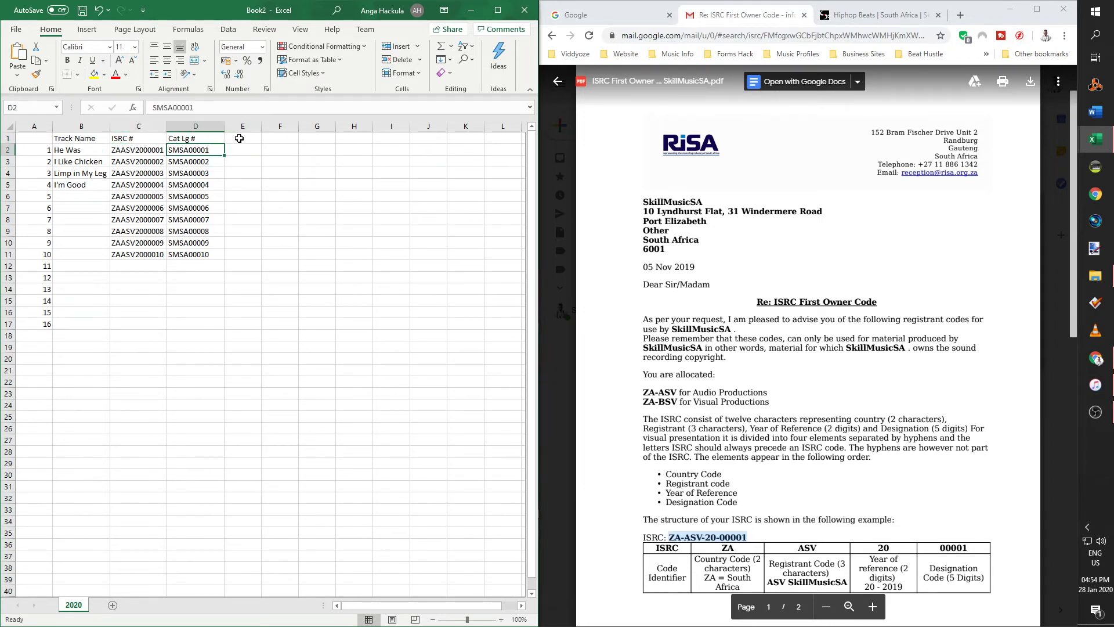
{"action": "left_click", "coordinate": [302, 194]}
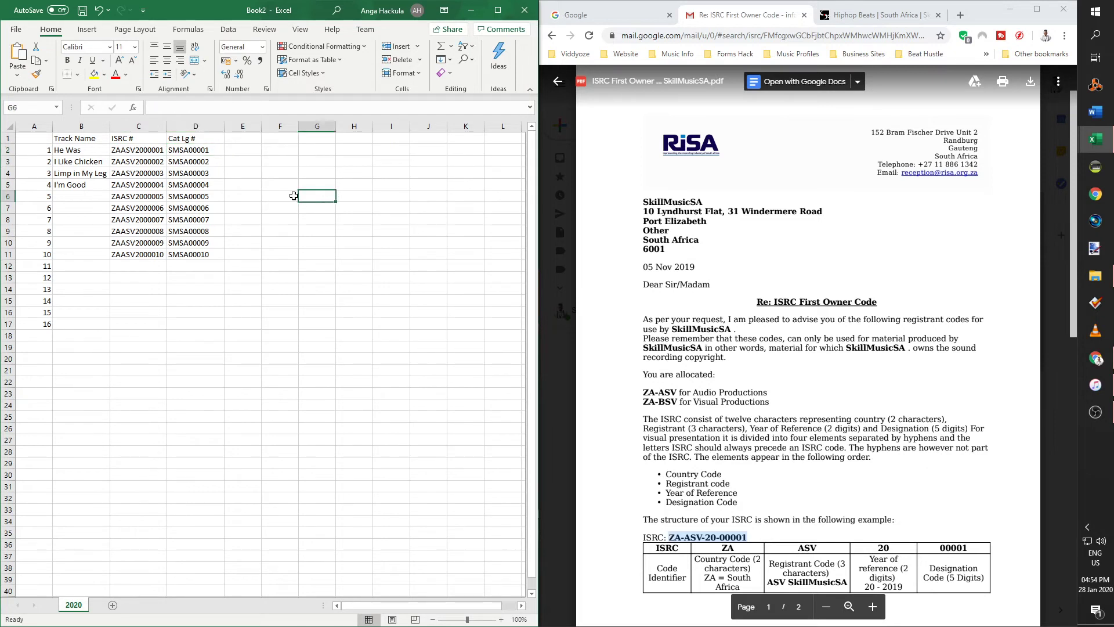
- Enter 'Streaming Link' in E1, with 'apple' in E2 and 'spotify' in F2
{"action": "left_click", "coordinate": [250, 141]}
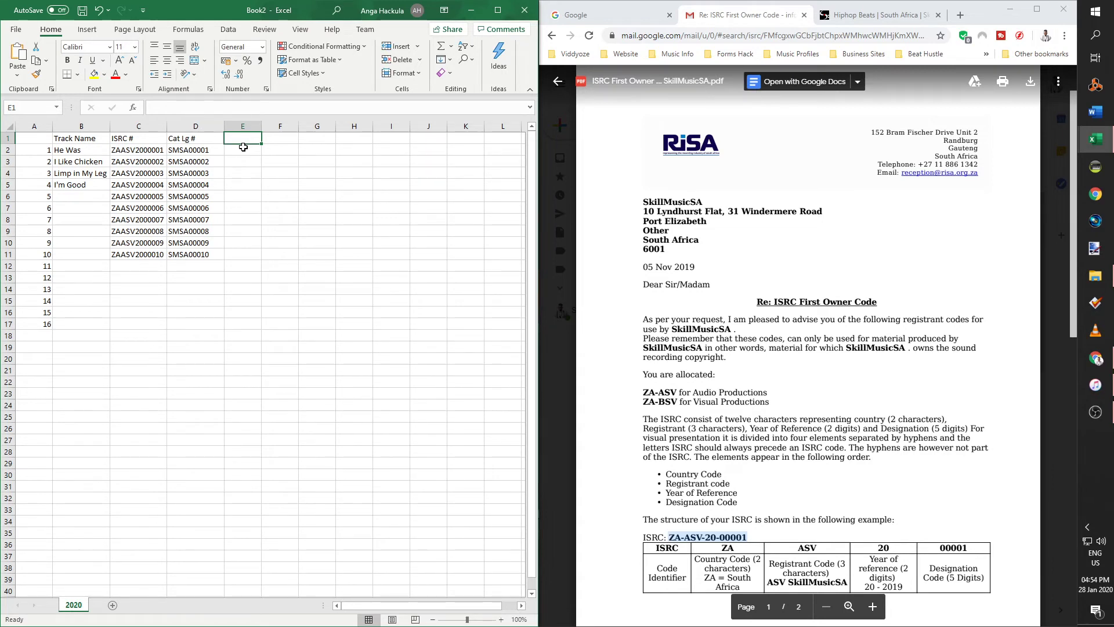
{"action": "type", "text": "Stream"}
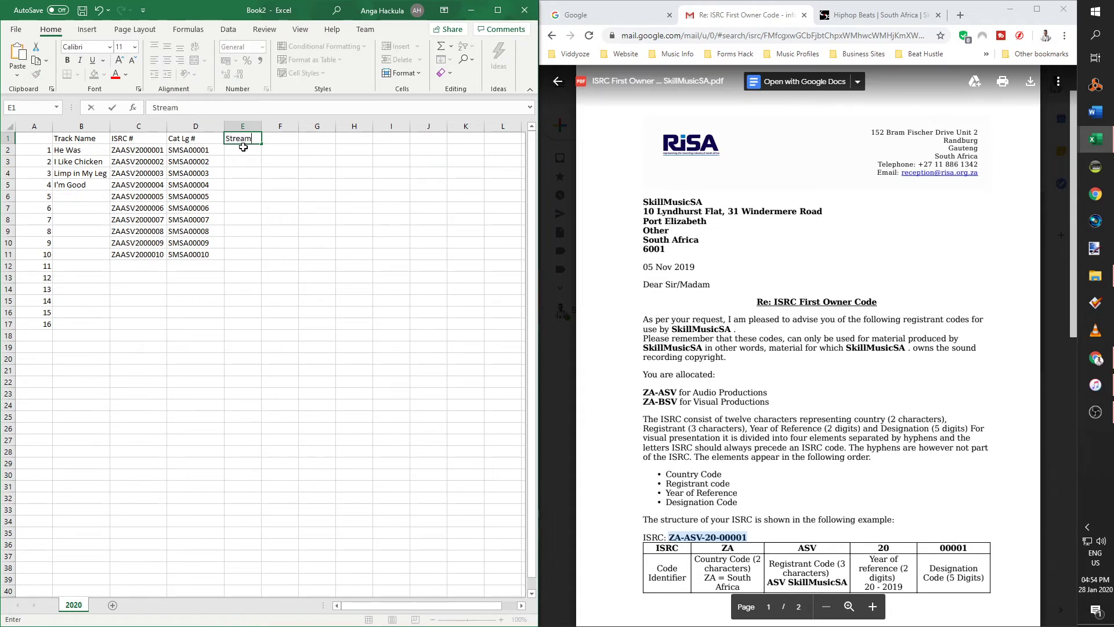
{"action": "type", "text": "ing Link"}
{"action": "key", "text": "Return"}
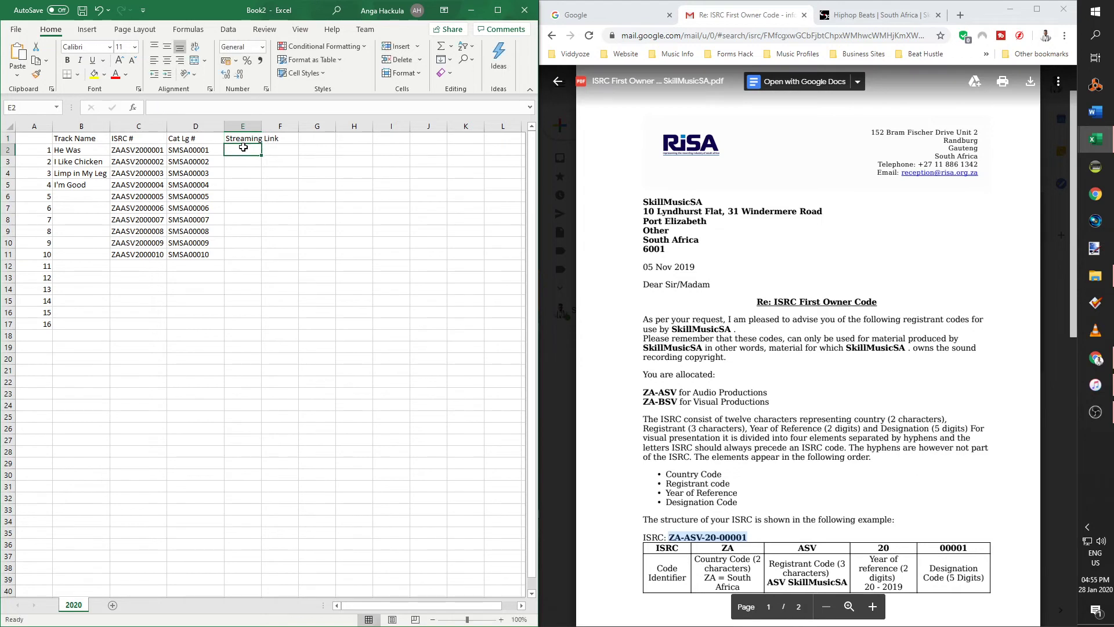
{"action": "type", "text": "apple"}
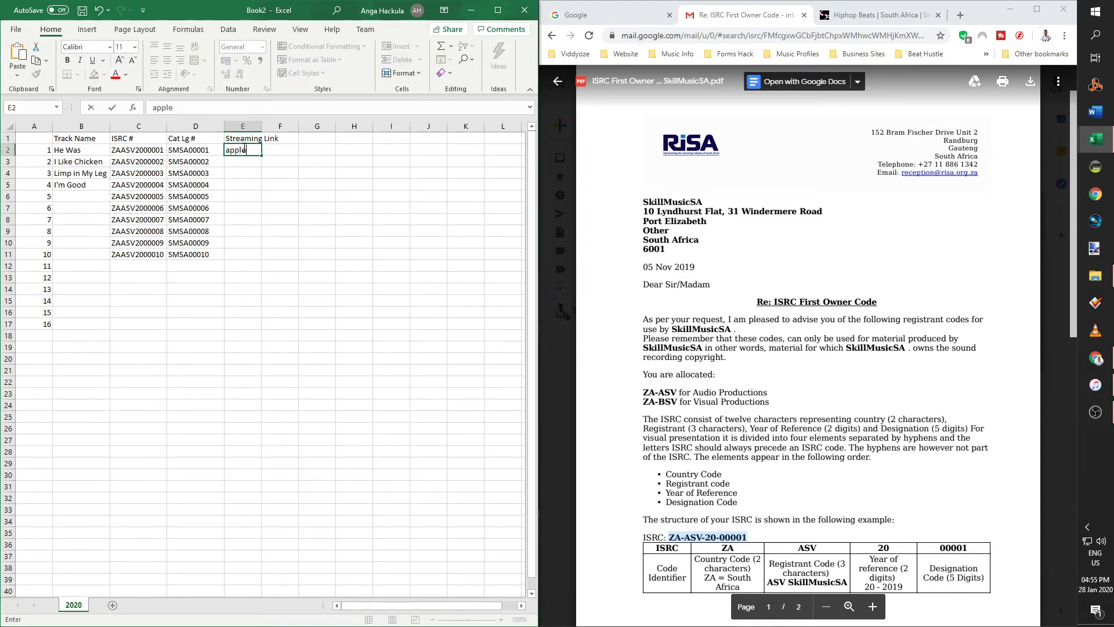
{"action": "key", "text": "Tab"}
{"action": "type", "text": "po"}
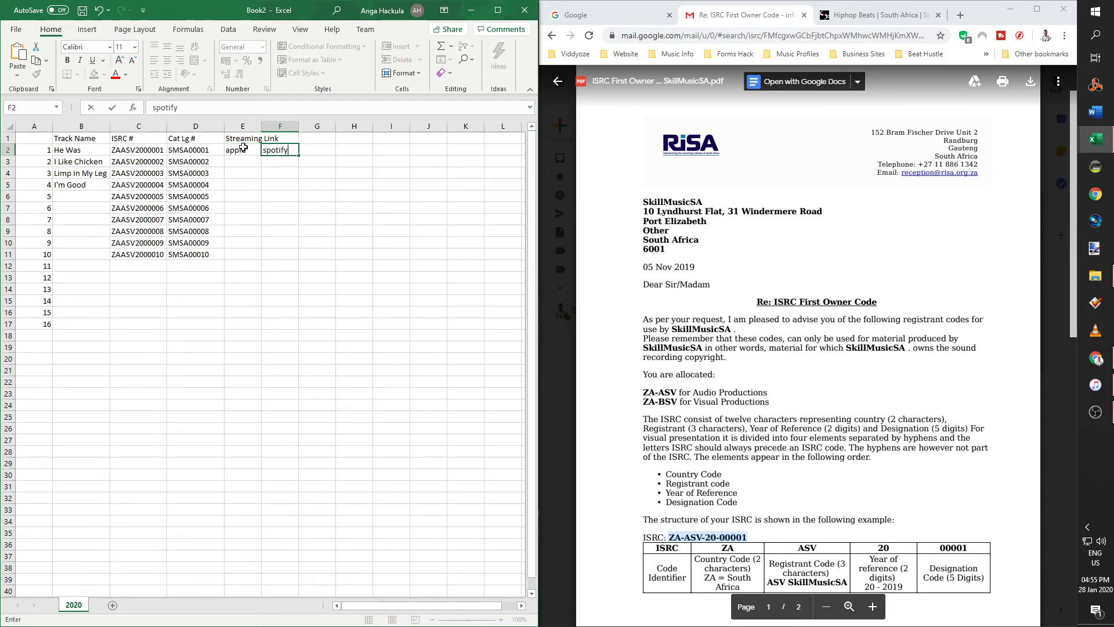
{"action": "key", "text": "Return"}
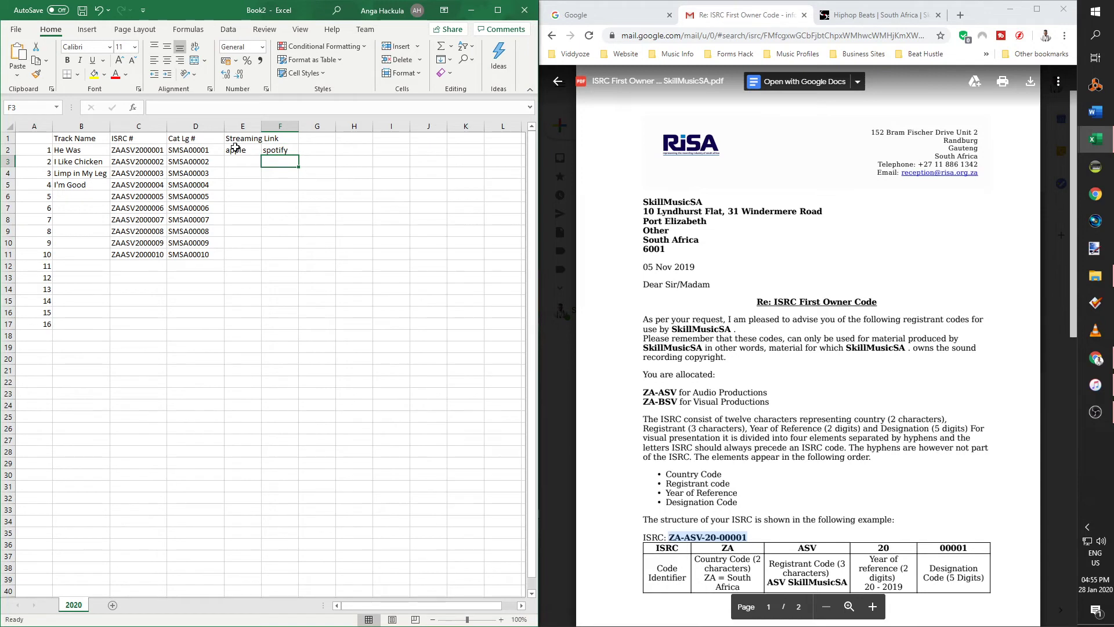